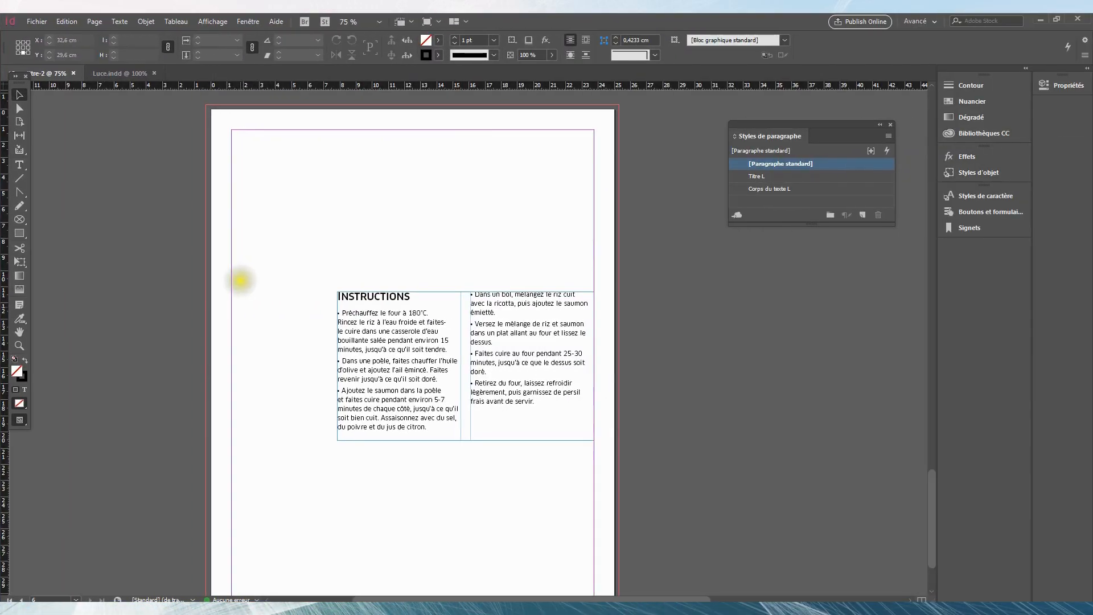
- Save the untitled recipe layout as Luce2 in the Test mise en page folder, as an InDesign CC 2019 document
left_click(241, 307)
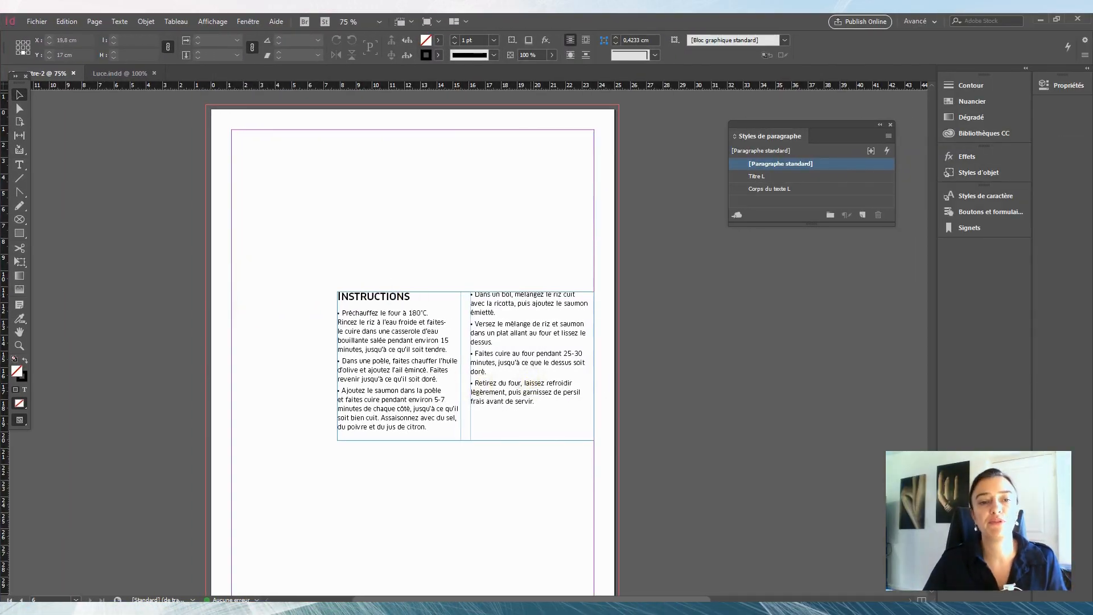
left_click(37, 21)
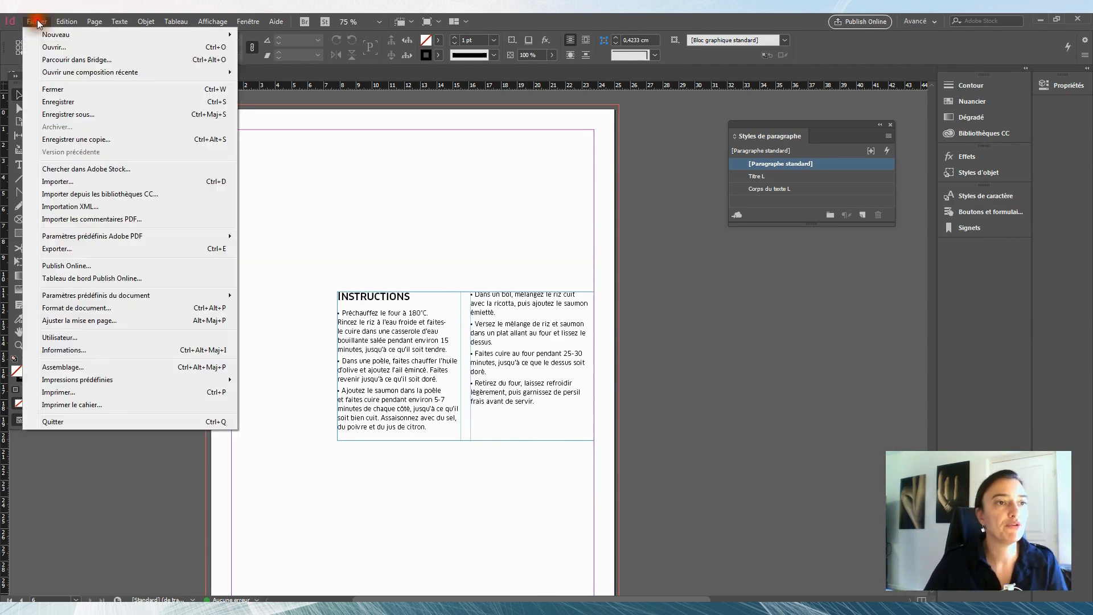
left_click(96, 112)
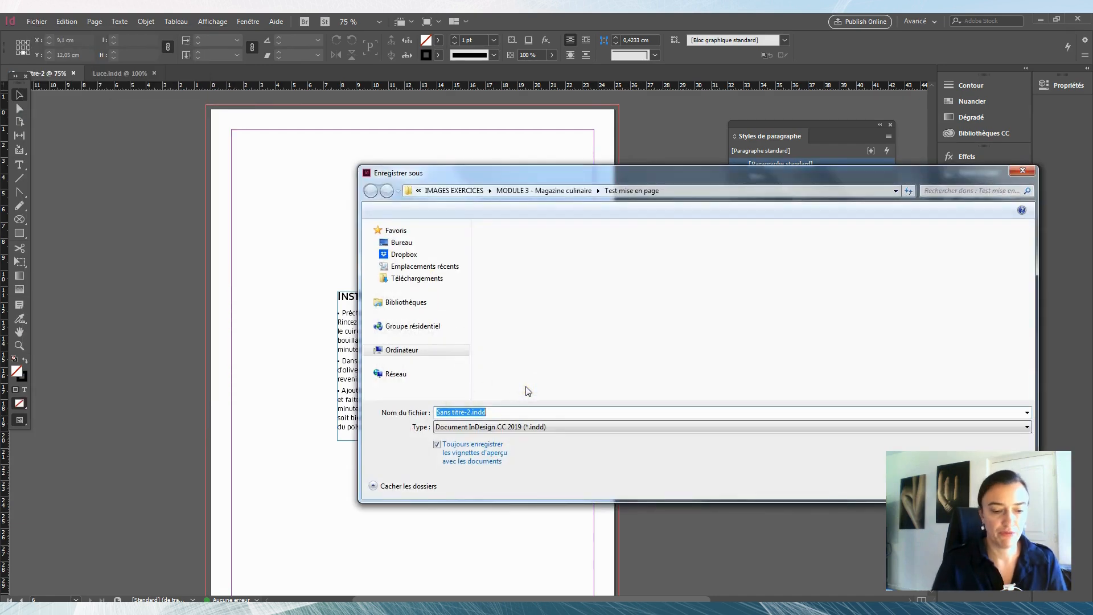
type("Luce2")
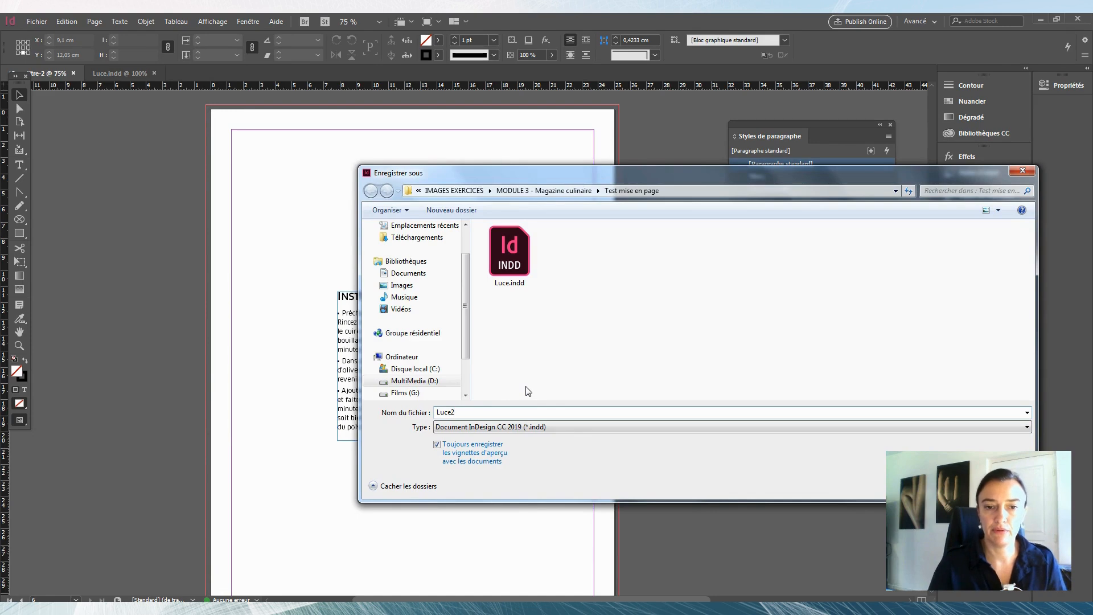
key("Return")
left_click(532, 358)
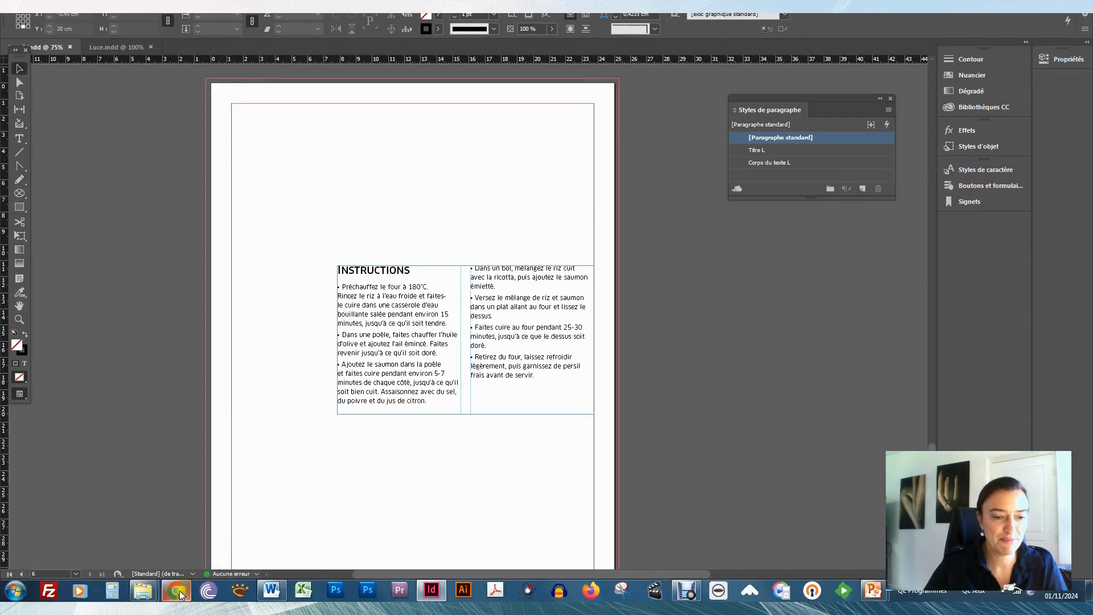
- Switch to Chrome and save the salmon photo from the ChefGPT recipe page to the desktop as Recette.jpg
mouse_move(155, 596)
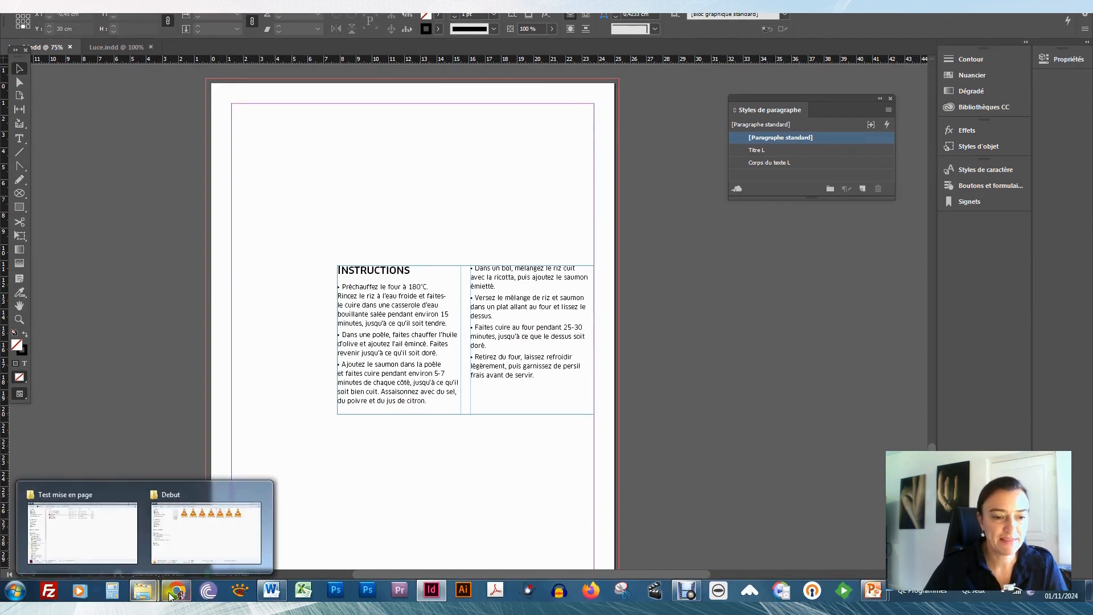
left_click(174, 593)
scroll(229, 283, "up", 10)
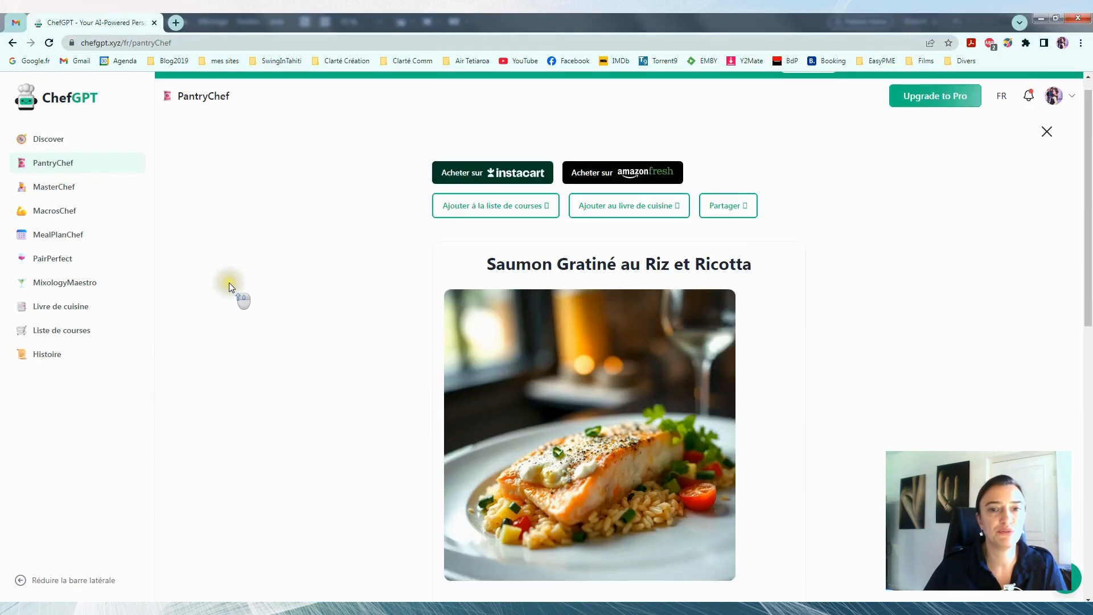
scroll(228, 283, "down", 3)
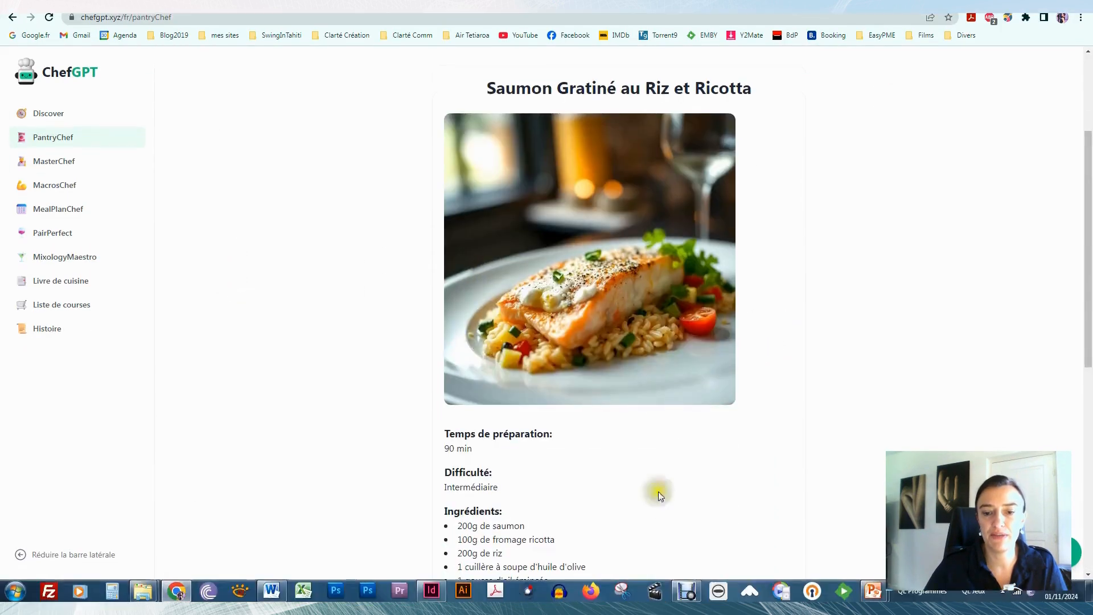
right_click(636, 247)
left_click(687, 270)
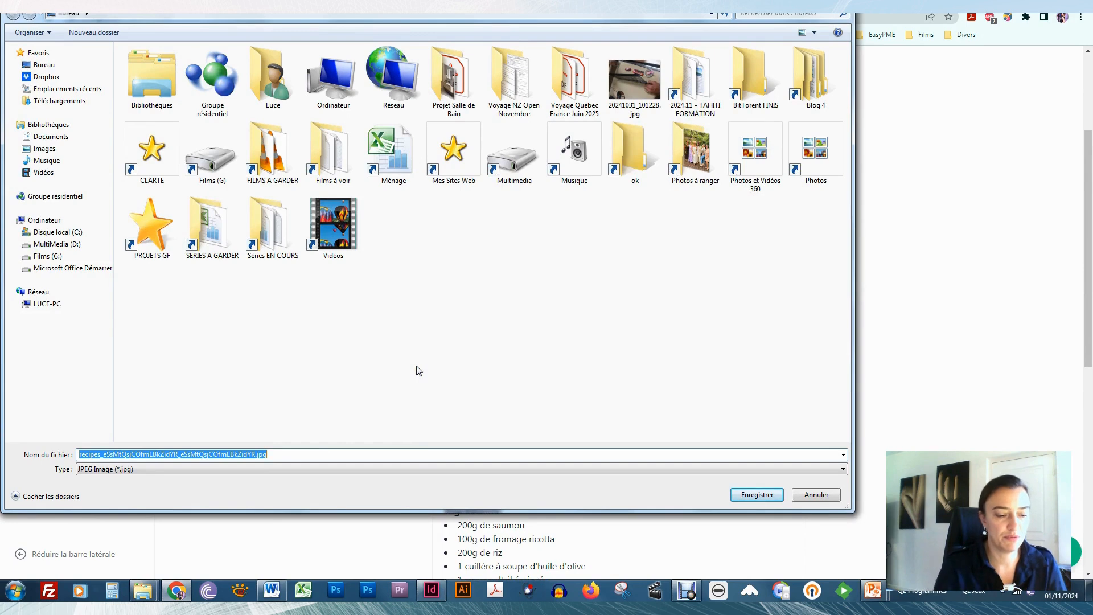
type("Recette")
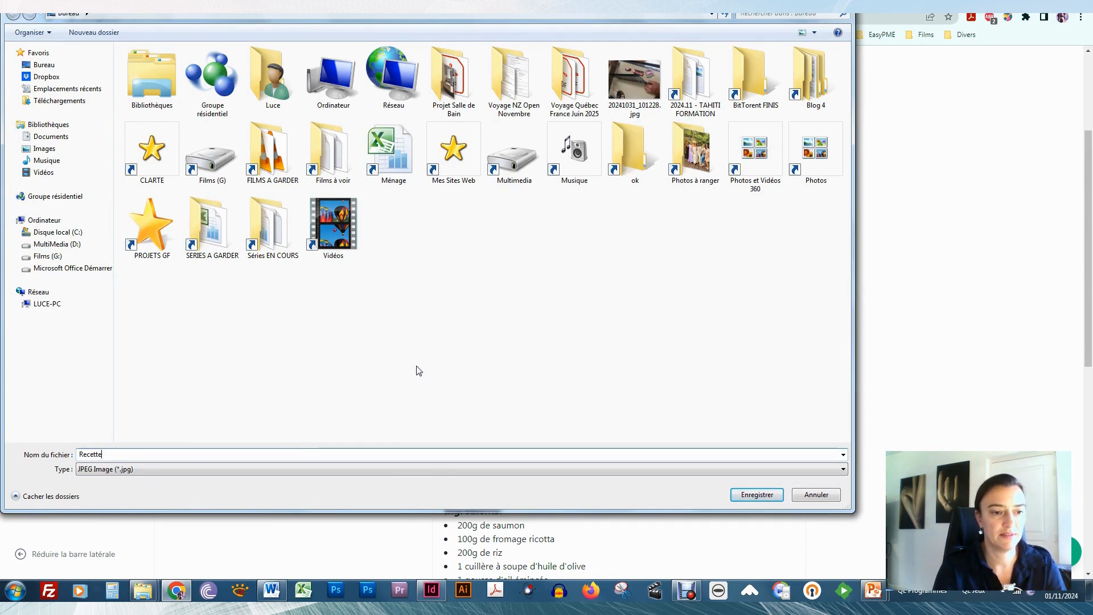
key("Return")
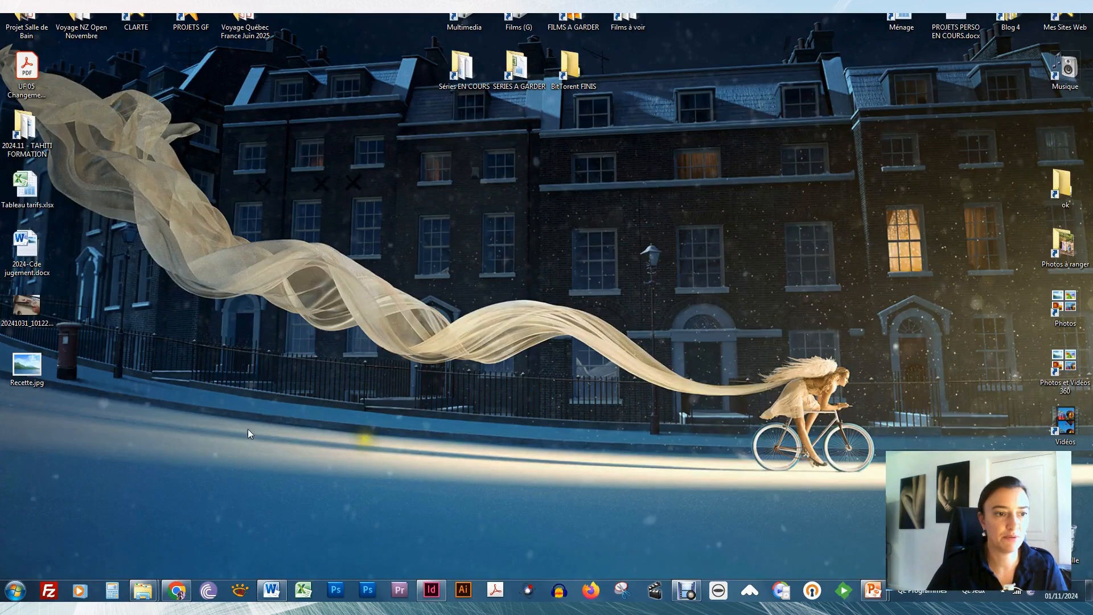
- Capture the salmon photo from the ChefGPT page with Outil Capture and save it over Recette.jpg on the desktop
left_click(180, 595)
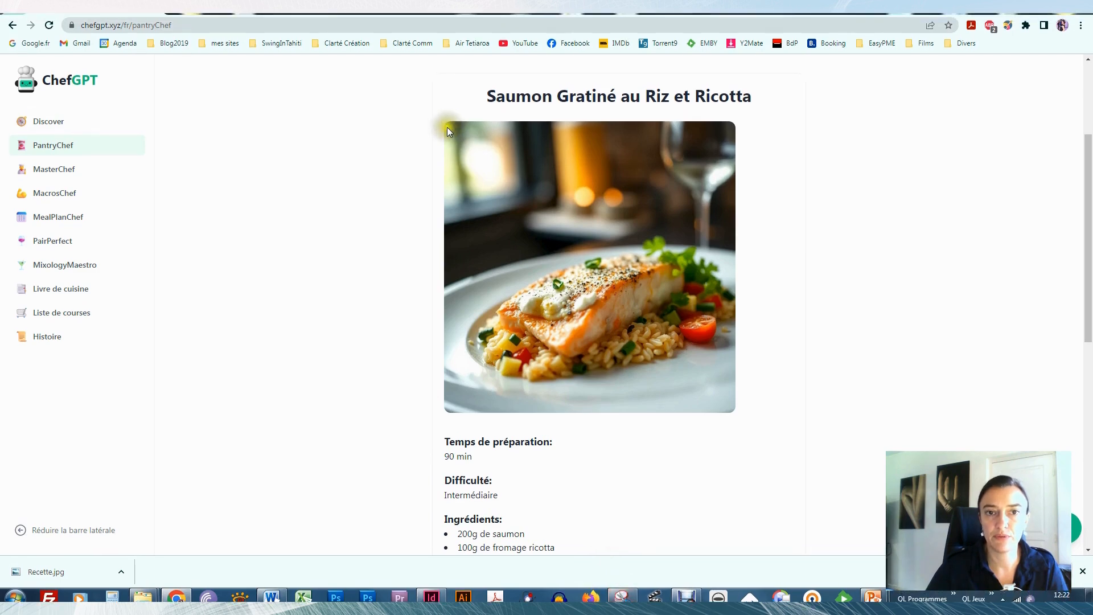
left_click_drag(450, 127, 732, 409)
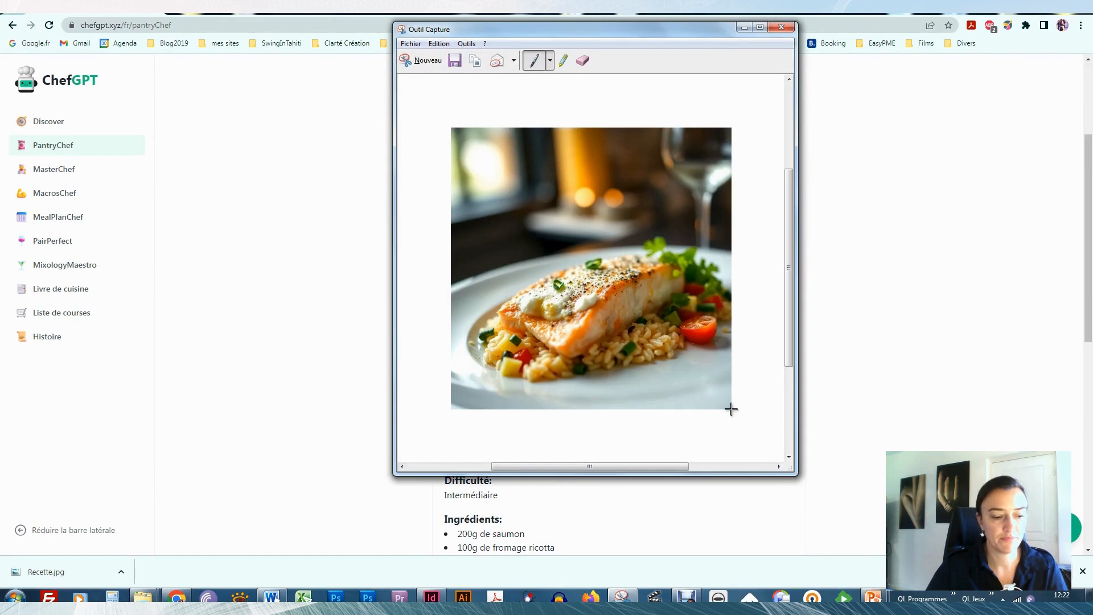
key("ctrl+s")
type("Recette")
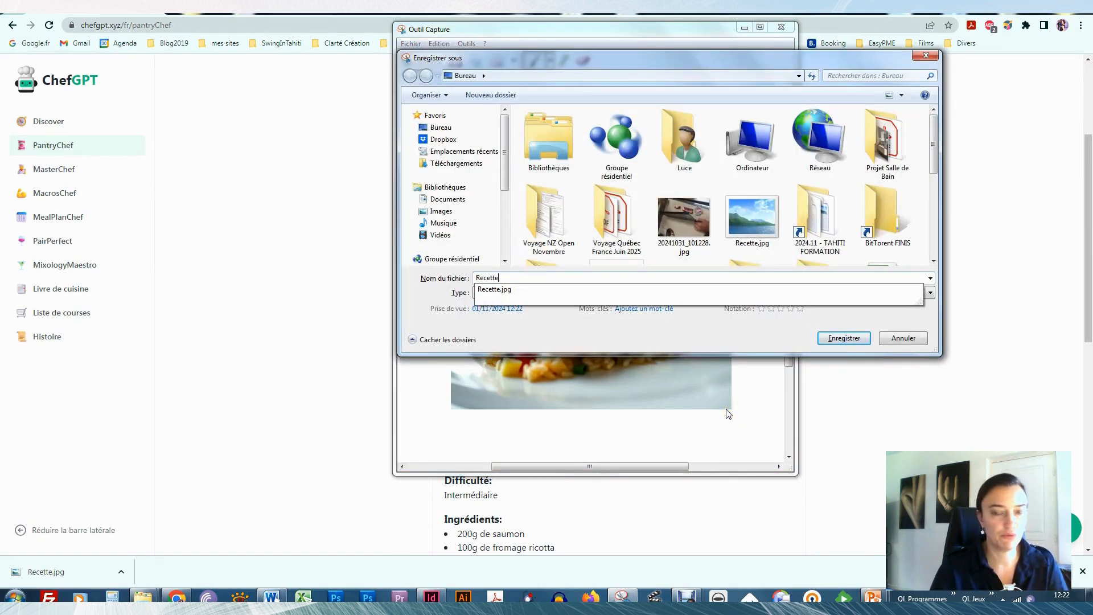
left_click_drag(934, 122, 877, 164)
left_click(752, 142)
left_click(840, 346)
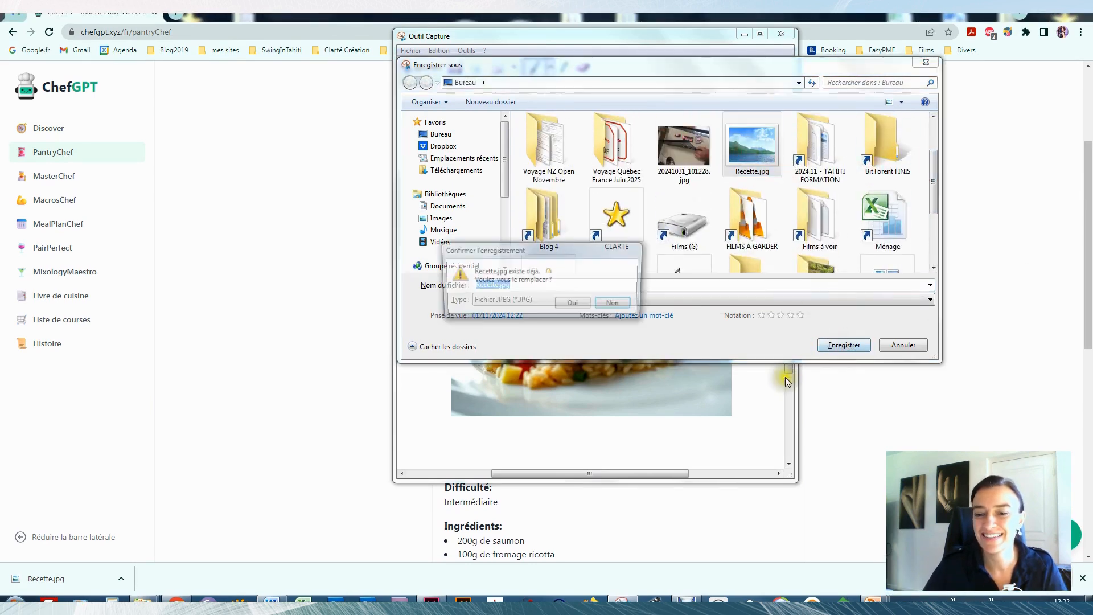
left_click(568, 304)
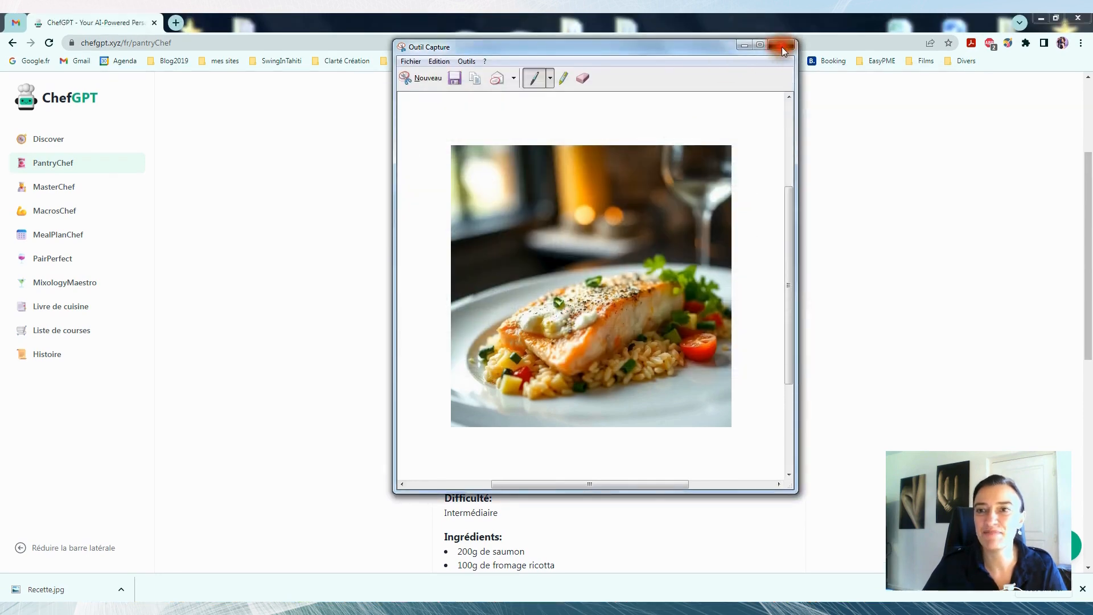
left_click(782, 33)
- Move Recette.jpg from the desktop into the Test mise en page folder in Windows Explorer
left_click(1041, 18)
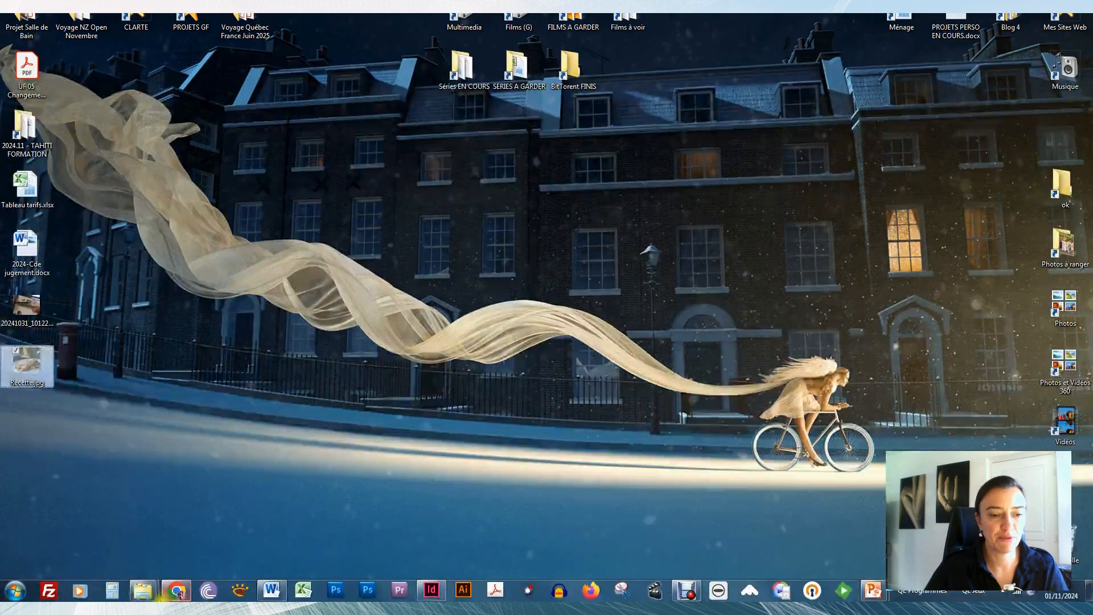
mouse_move(157, 596)
left_click(177, 552)
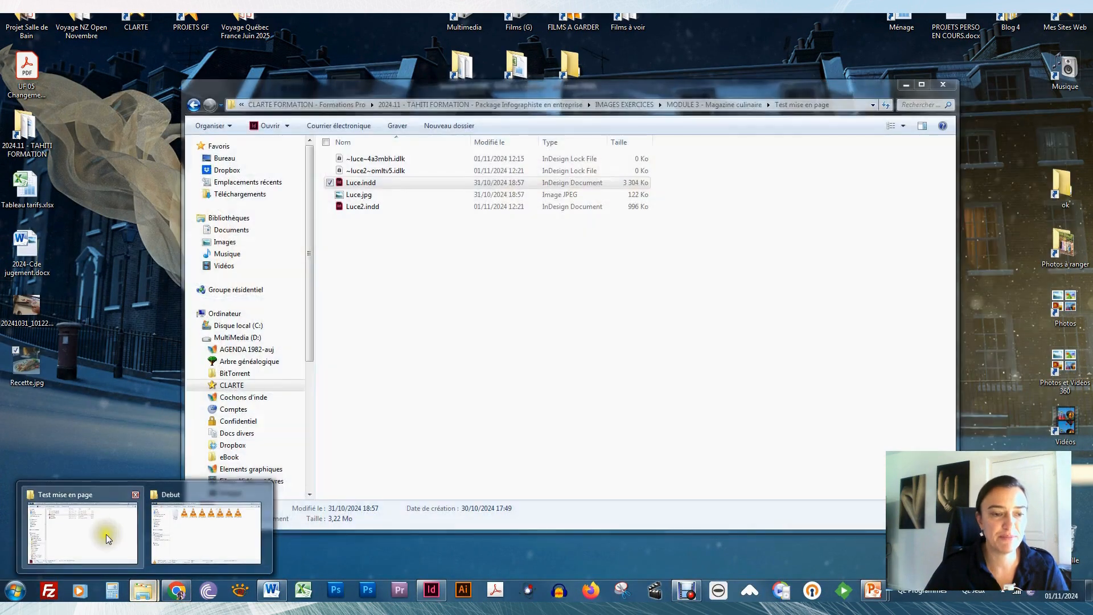
left_click(341, 348)
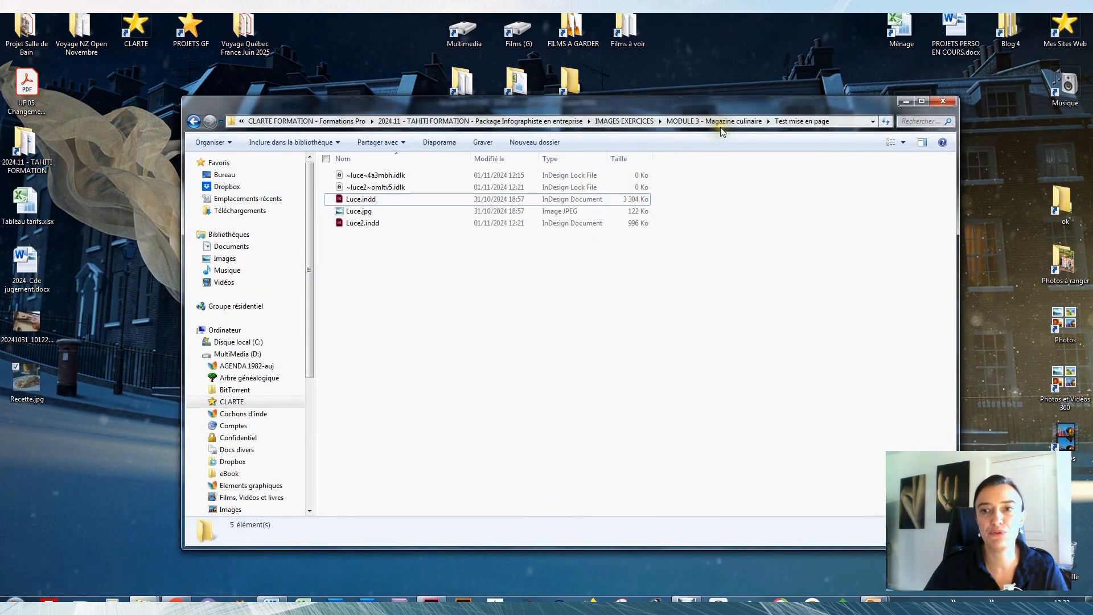
left_click_drag(747, 103, 701, 105)
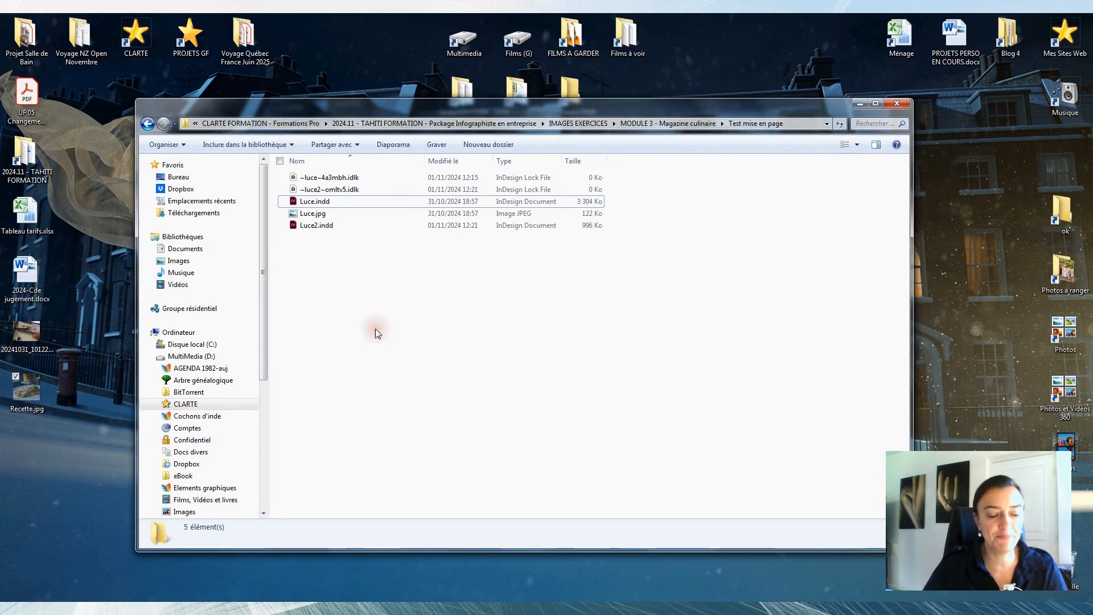
key("ctrl+v")
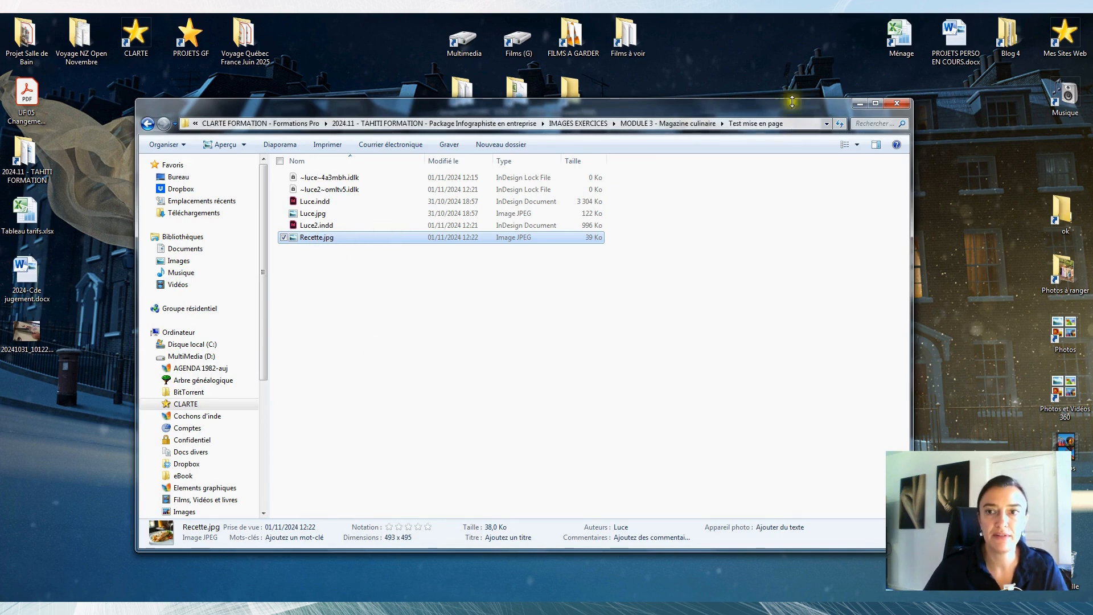
- Place Recette.jpg from the Explorer folder into the InDesign page, near its upper margin at about 10.9 × 10.9 cm
left_click(877, 104)
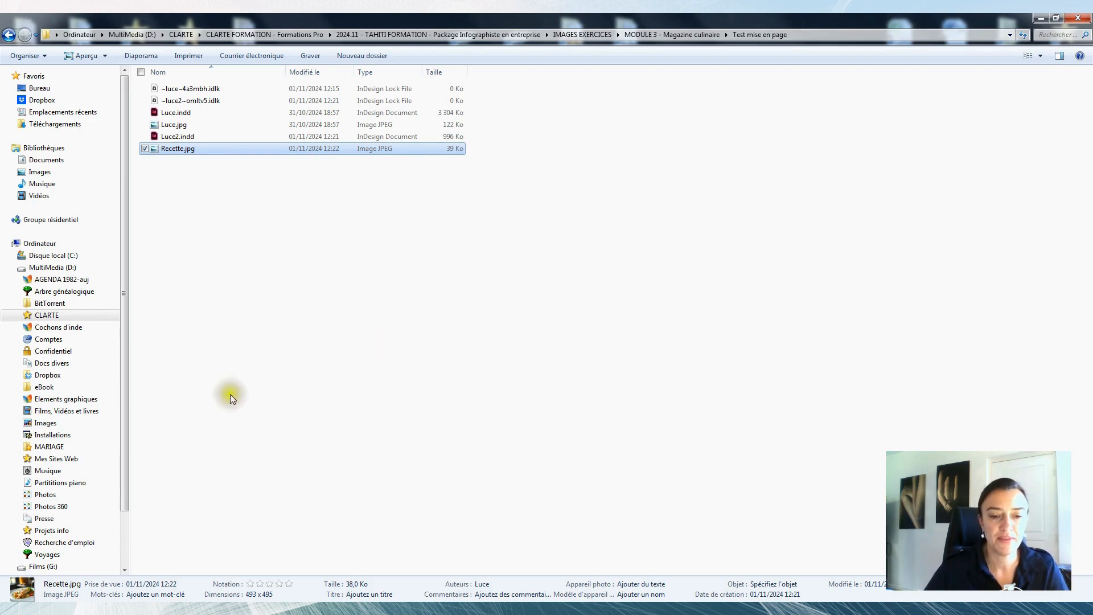
left_click_drag(203, 192, 274, 132)
scroll(284, 202, "up", 2)
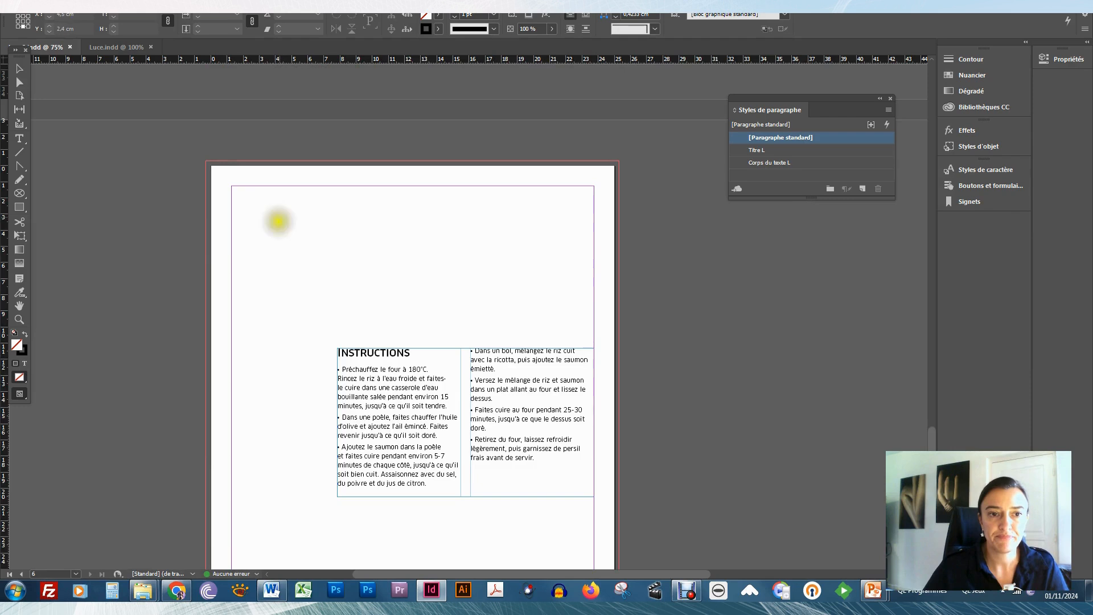
left_click_drag(237, 187, 481, 432)
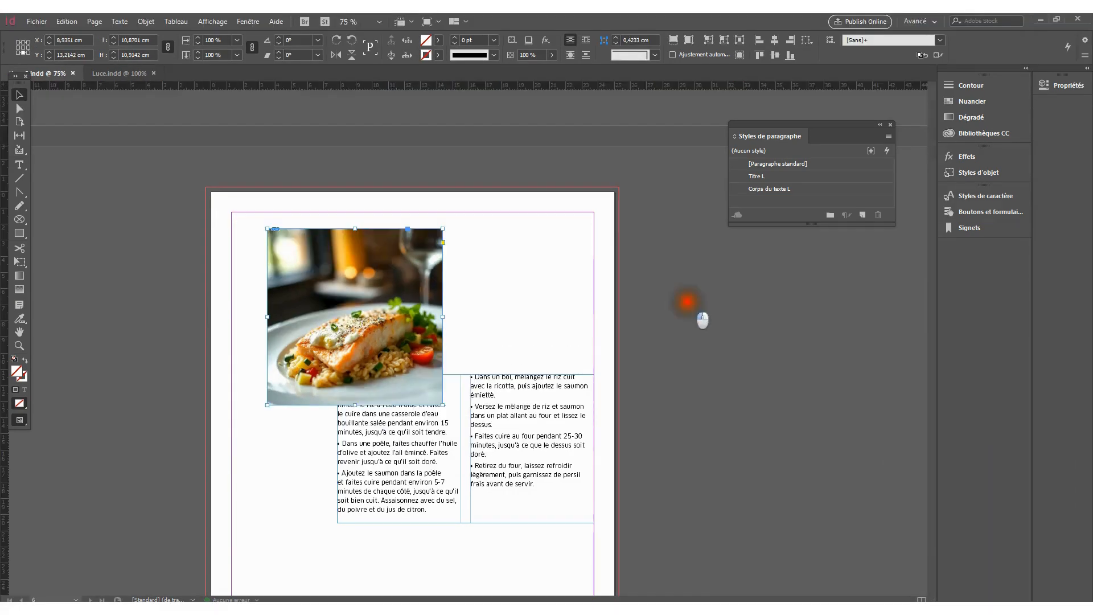
- Enlarge the photo's frame beyond the picture with the Selection tool, and crop it down to about 9 × 8 cm
left_click(458, 266)
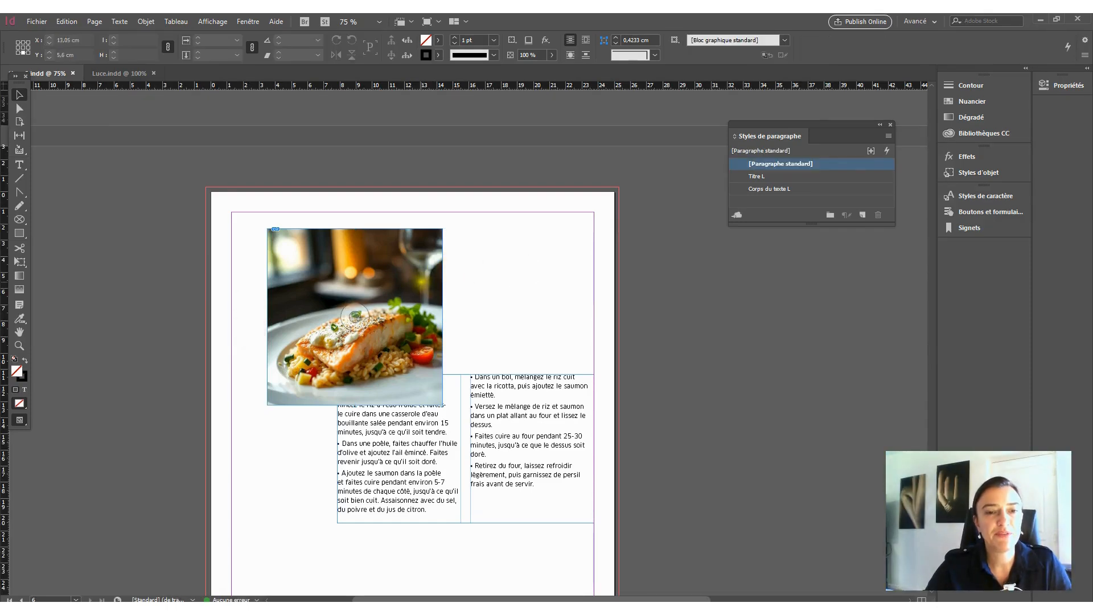
left_click(420, 279)
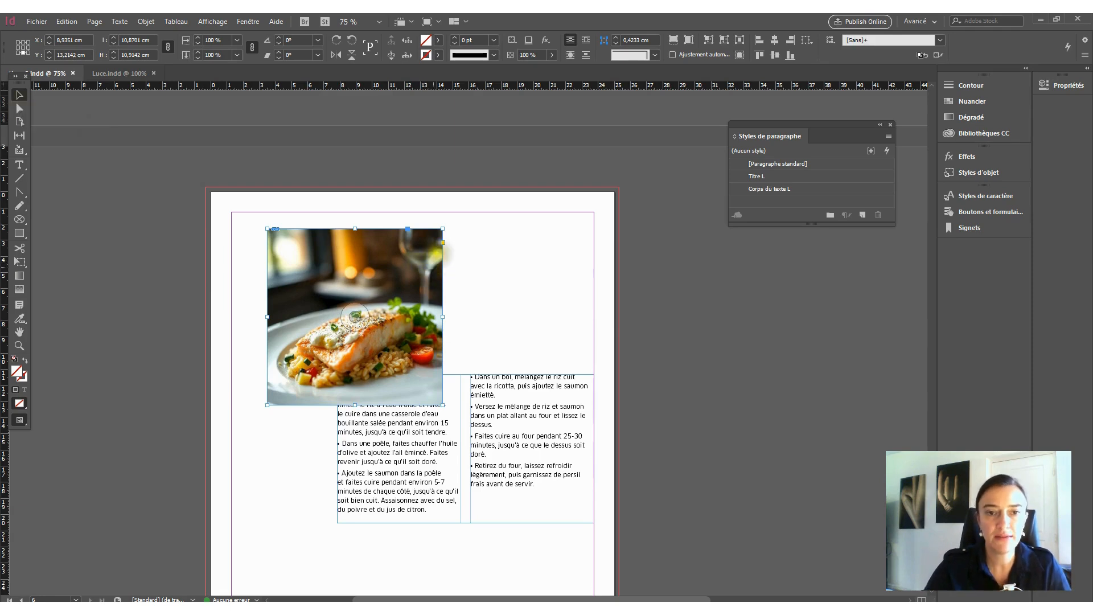
left_click_drag(443, 316, 483, 317)
left_click_drag(375, 227, 375, 203)
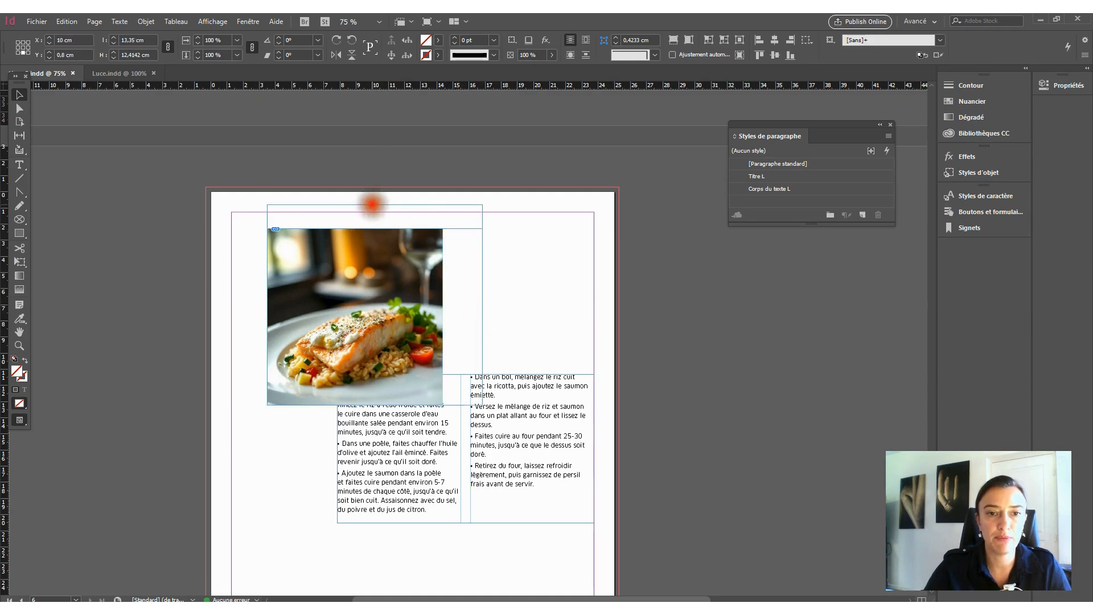
left_click_drag(483, 204, 413, 275)
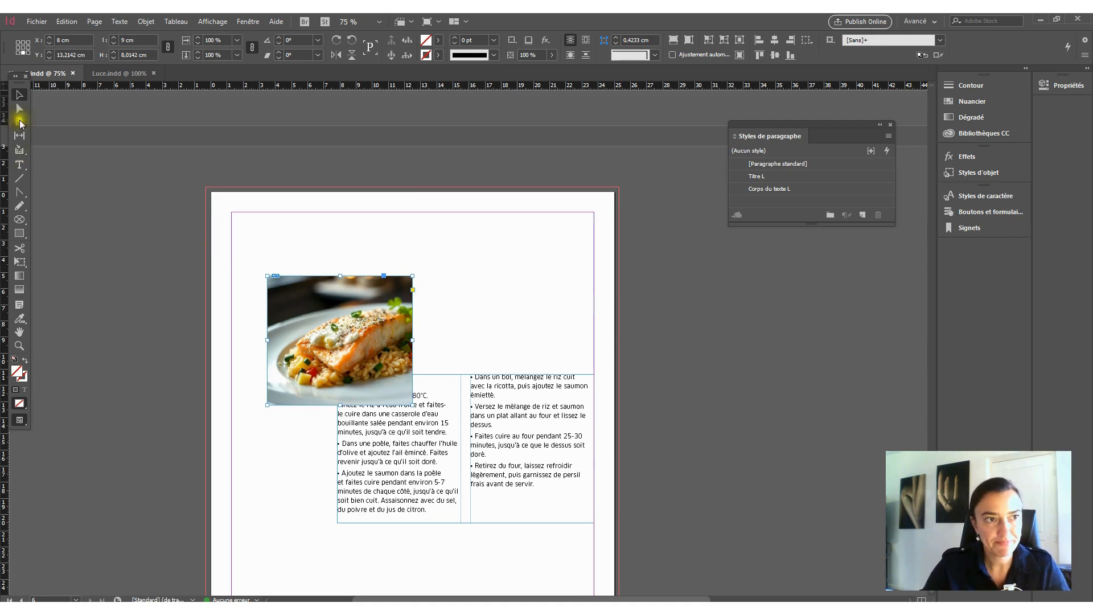
- Reposition the salmon picture inside its frame with the Direct Selection tool, leaving the frame in place
left_click(19, 109)
left_click(373, 358)
left_click_drag(381, 318, 358, 330)
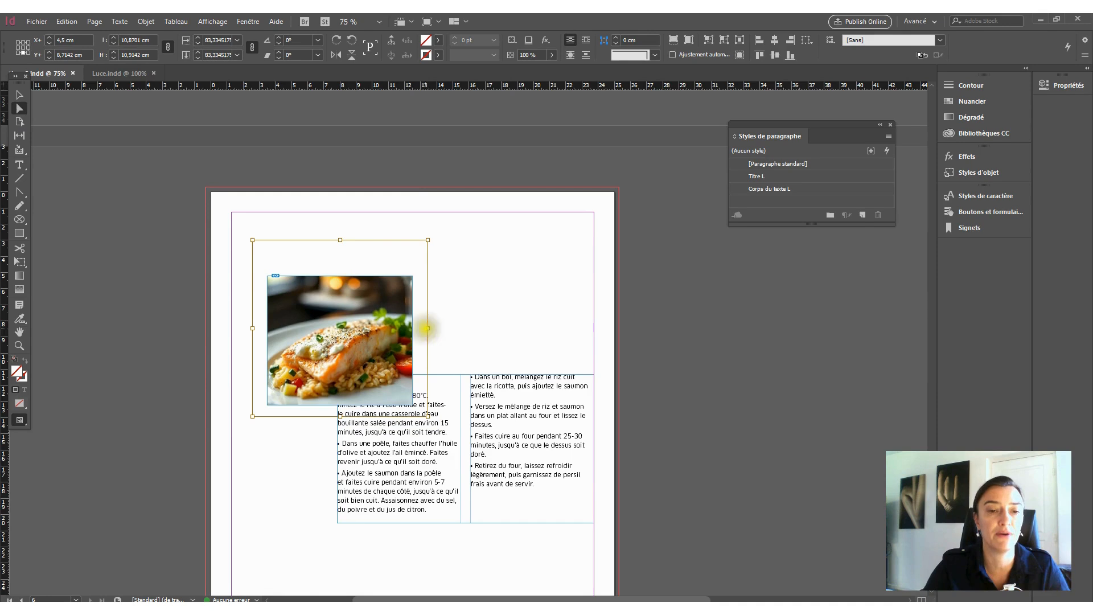
mouse_move(365, 319)
left_mouse_down()
mouse_move(379, 311)
mouse_move(365, 323)
left_mouse_up()
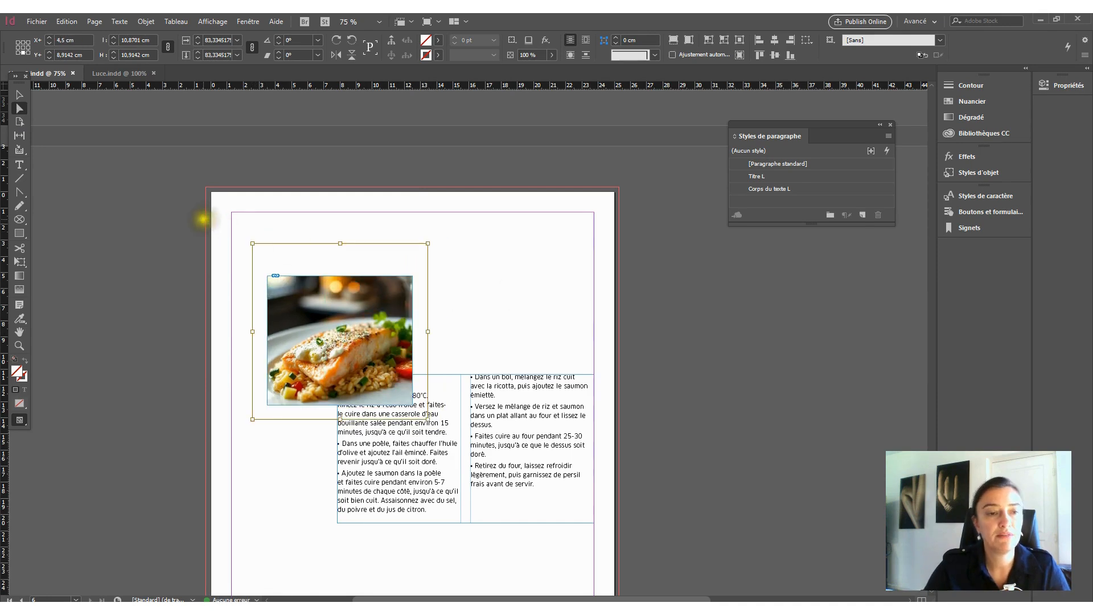
- Move the photo frame to the left margin above the INSTRUCTIONS text and widen it to about 19.9 cm
left_click(17, 96)
left_click(547, 334)
left_click_drag(386, 295, 351, 249)
left_click_drag(376, 293, 552, 294)
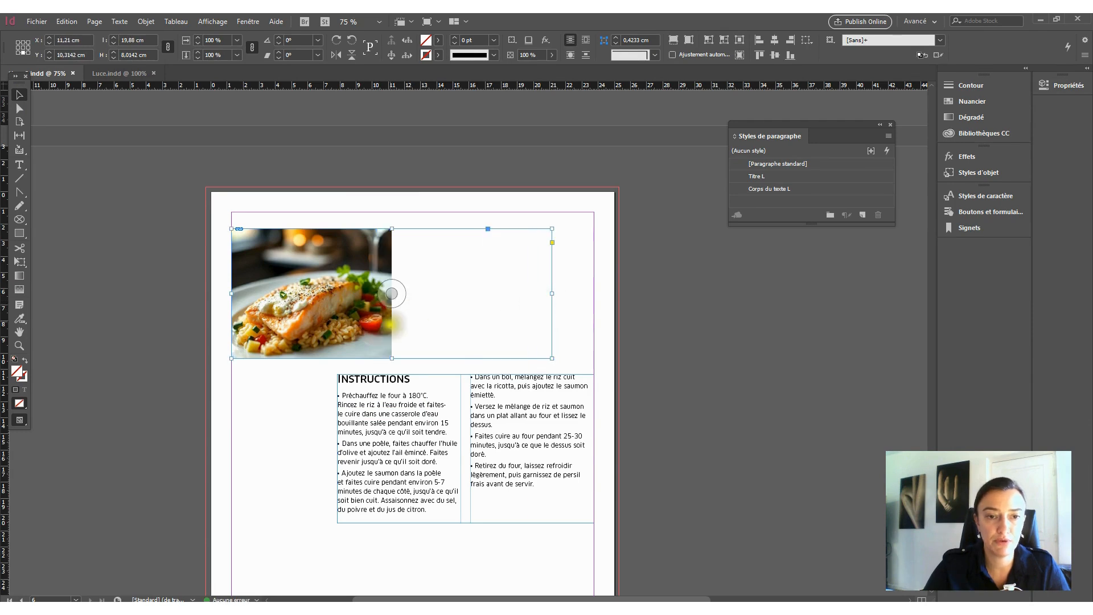
- Fit the salmon picture to its widened frame with Remplir le bloc proportionnellement
right_click(382, 350)
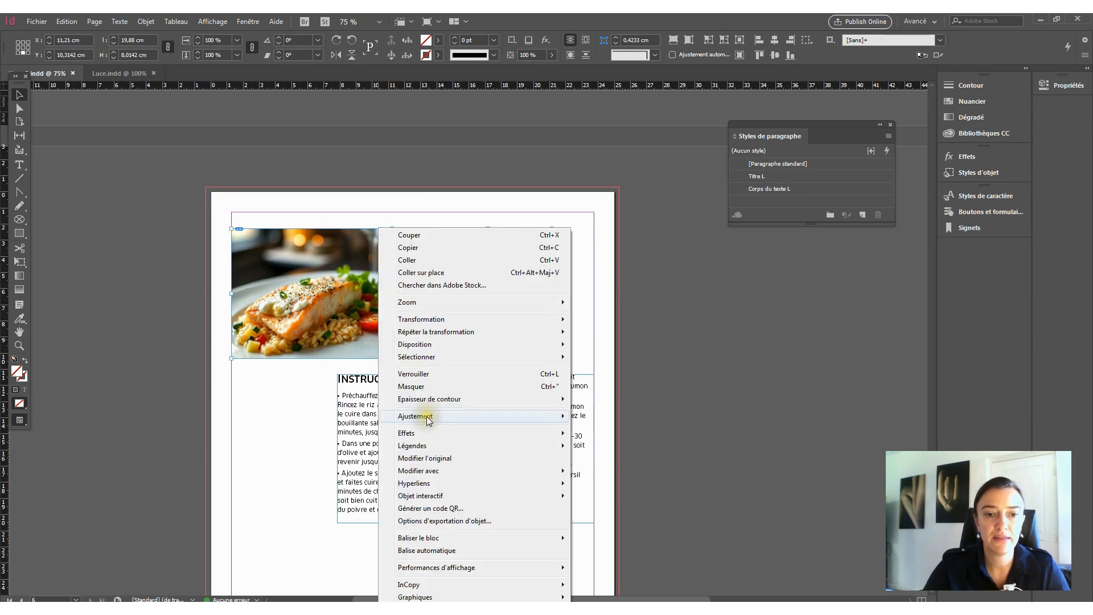
mouse_move(429, 421)
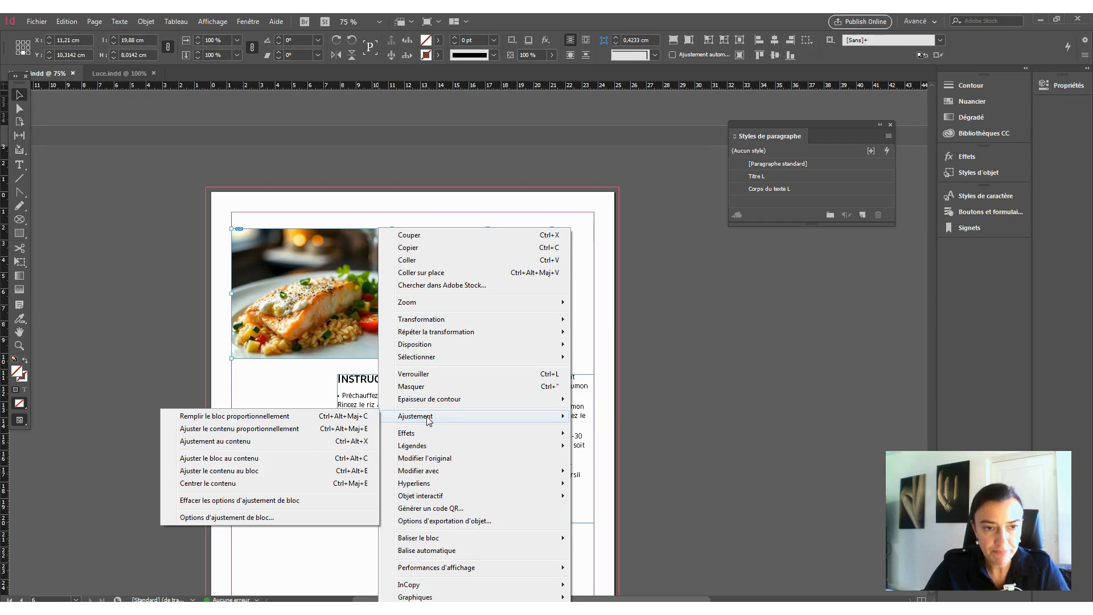
left_click(271, 418)
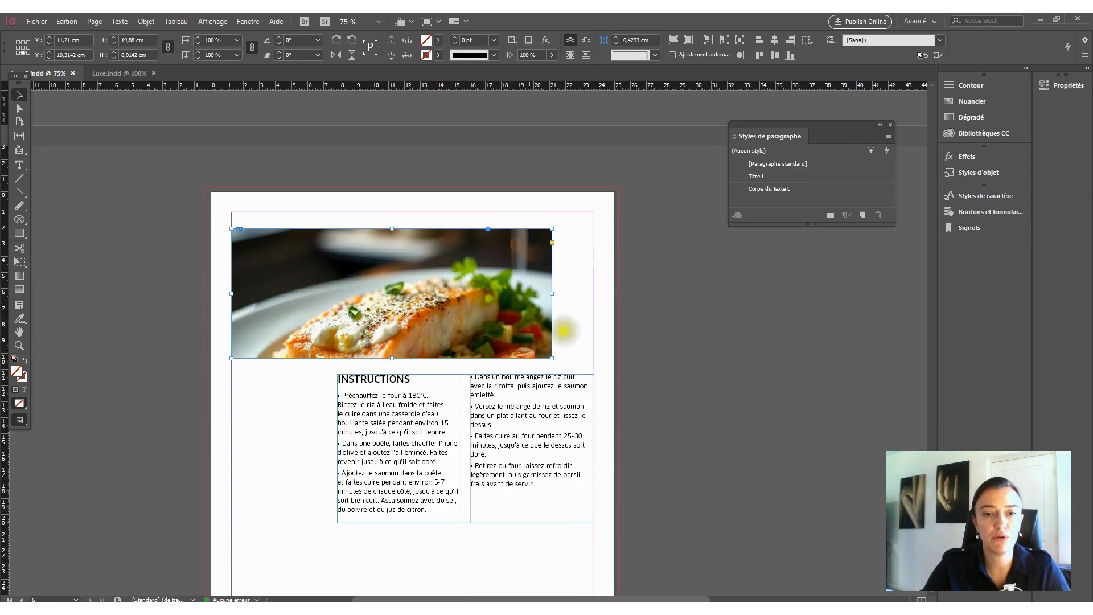
- Fit the whole salmon picture inside its frame with Ajuster le contenu proportionnellement
right_click(475, 321)
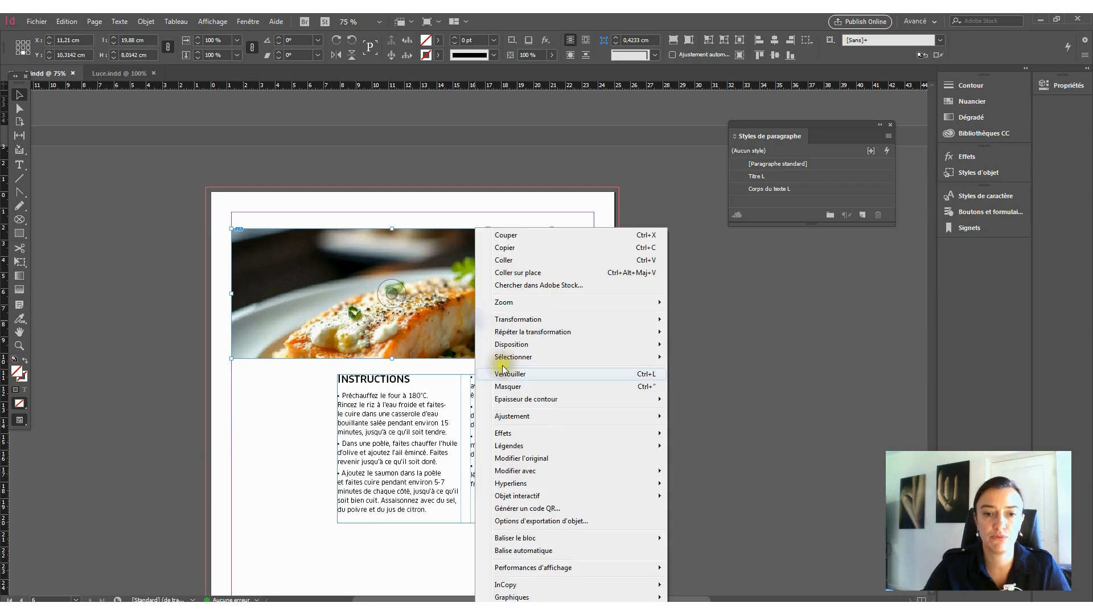
mouse_move(536, 418)
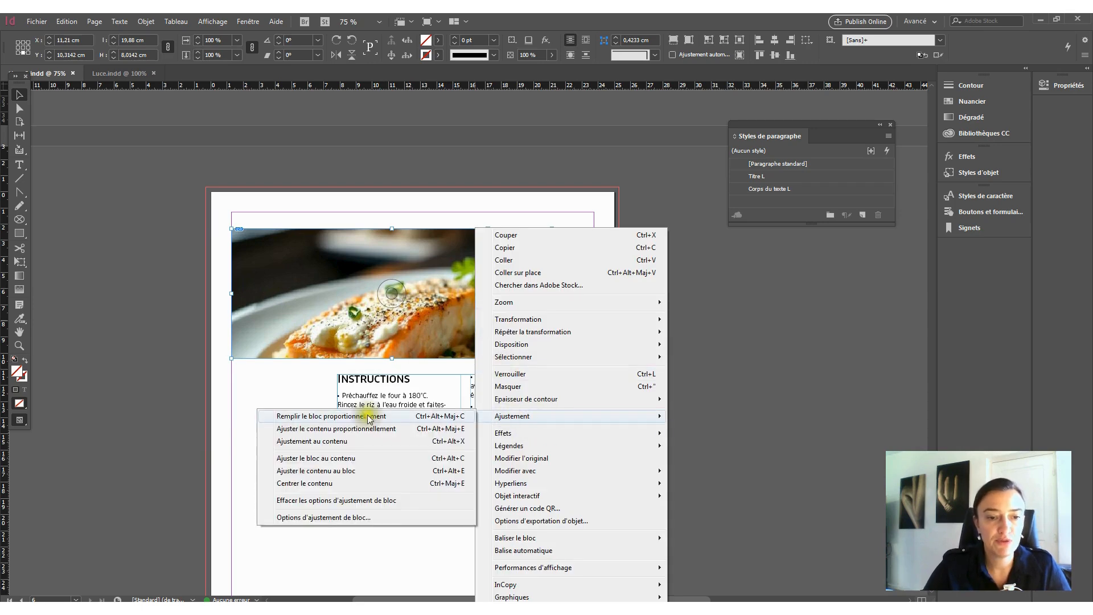
left_click(332, 430)
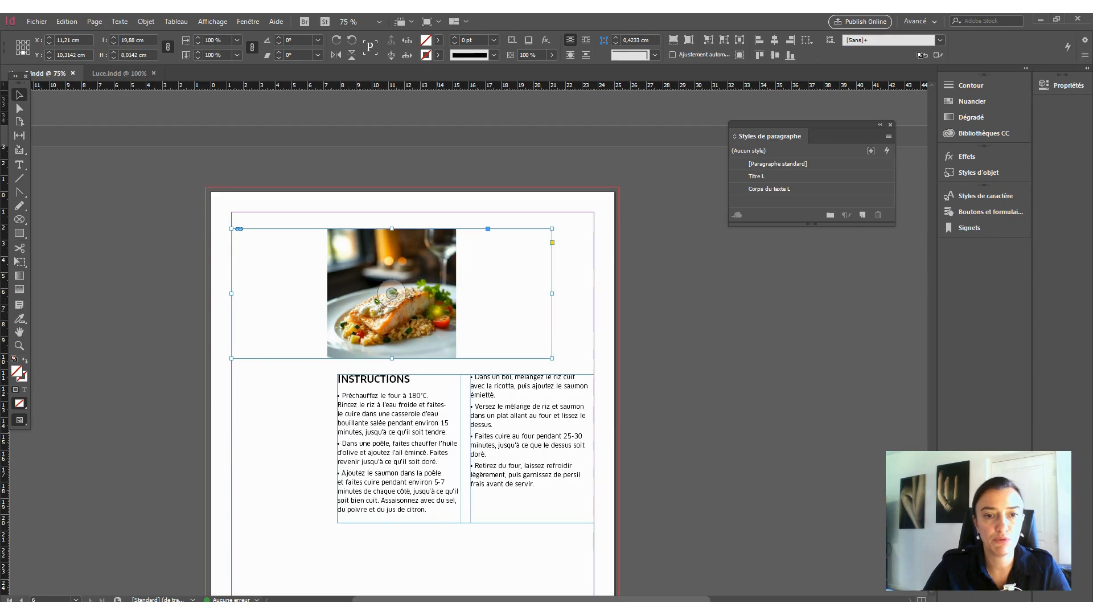
- Apply Ajustement au contenu to the salmon picture in its frame, and deselect the photo
right_click(439, 308)
mouse_move(496, 416)
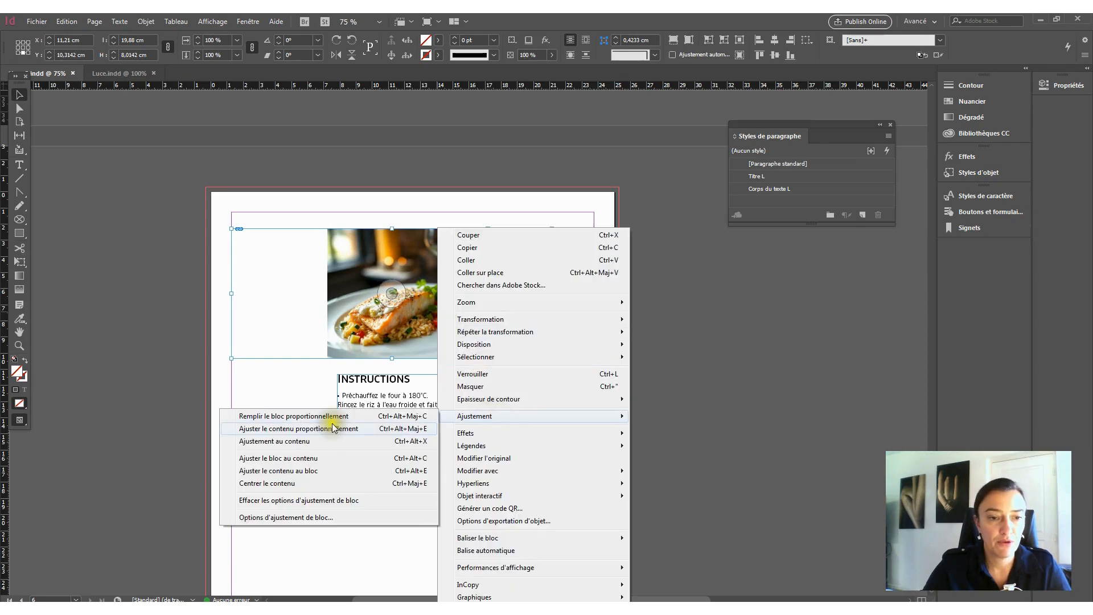
left_click(288, 443)
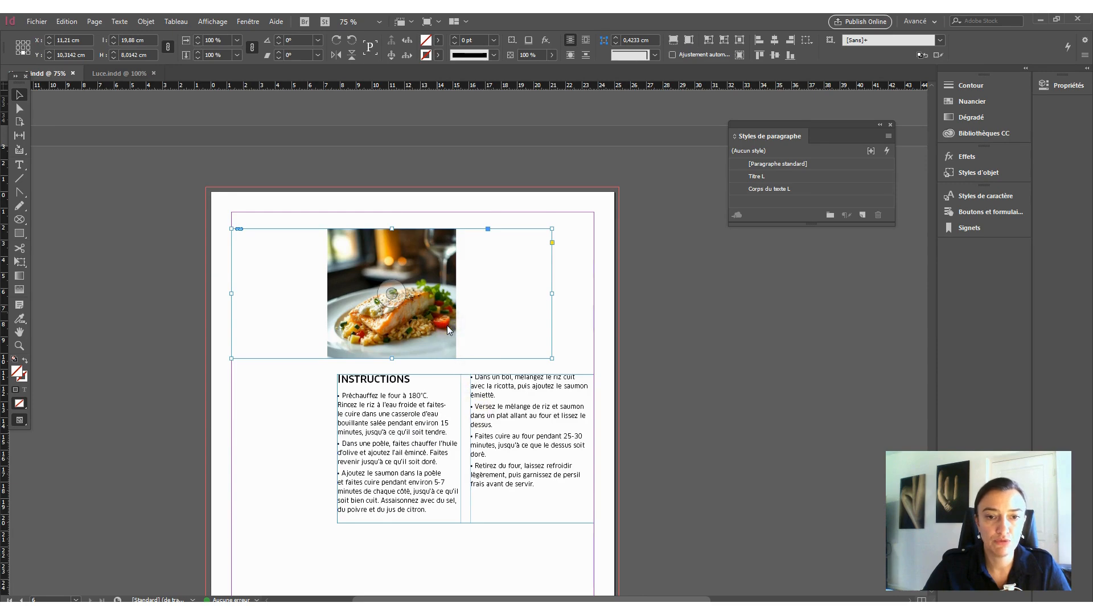
right_click(431, 322)
left_click(288, 399)
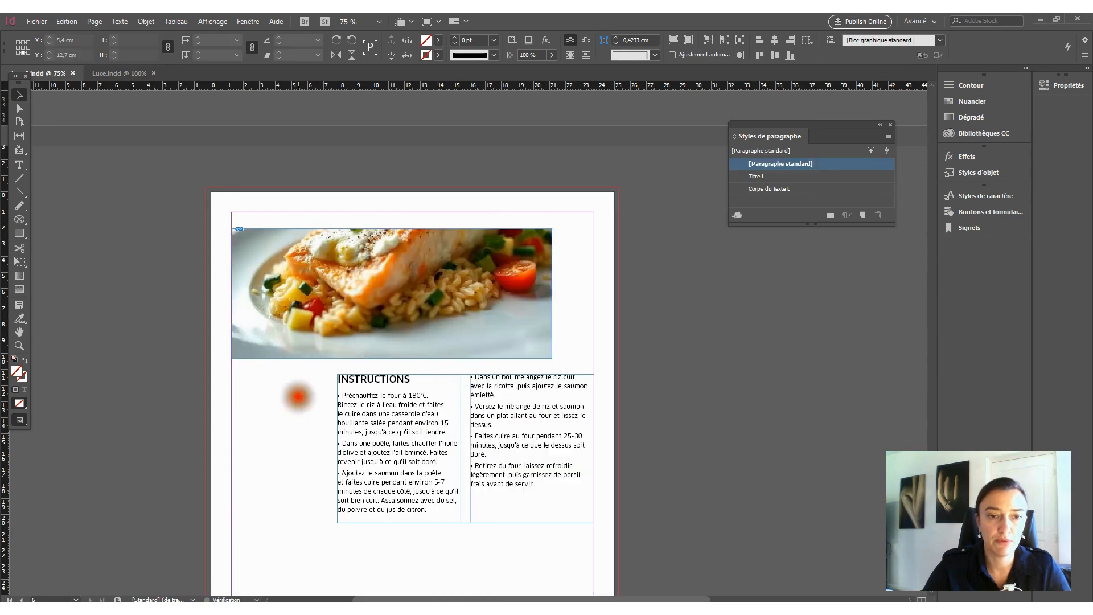
- Fit the frame to the full salmon picture with Ajuster le bloc au contenu, and move the photo further down the page
right_click(533, 317)
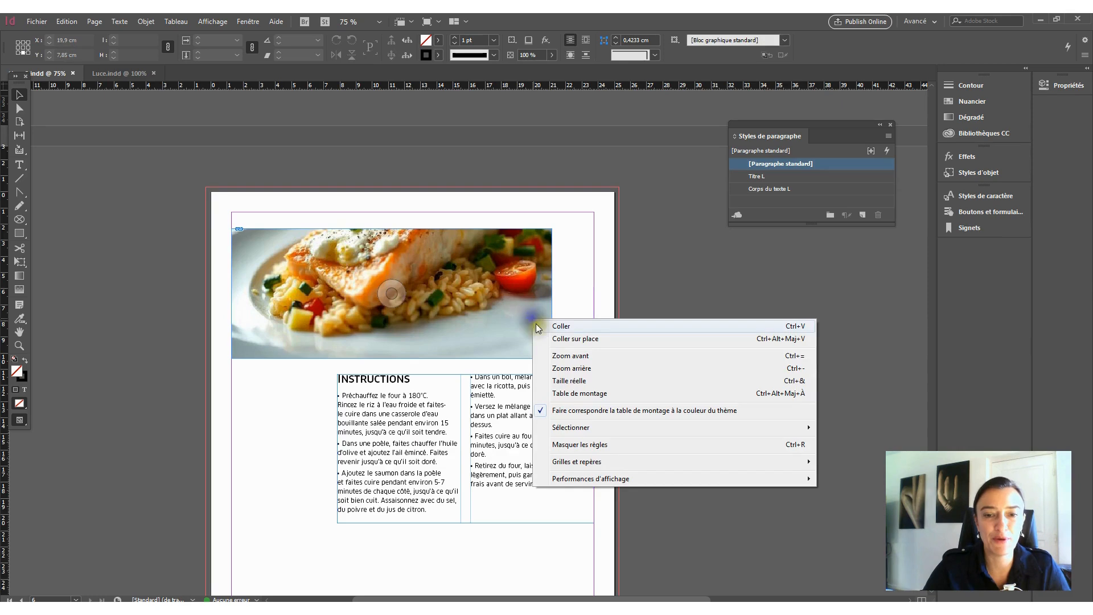
left_click(489, 269)
right_click(516, 274)
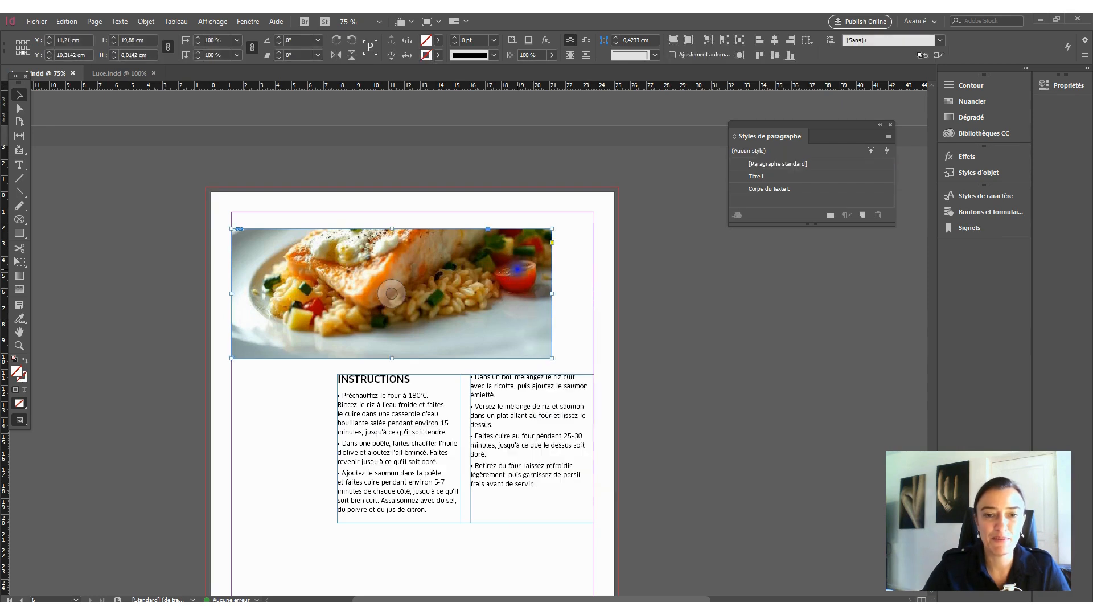
mouse_move(571, 423)
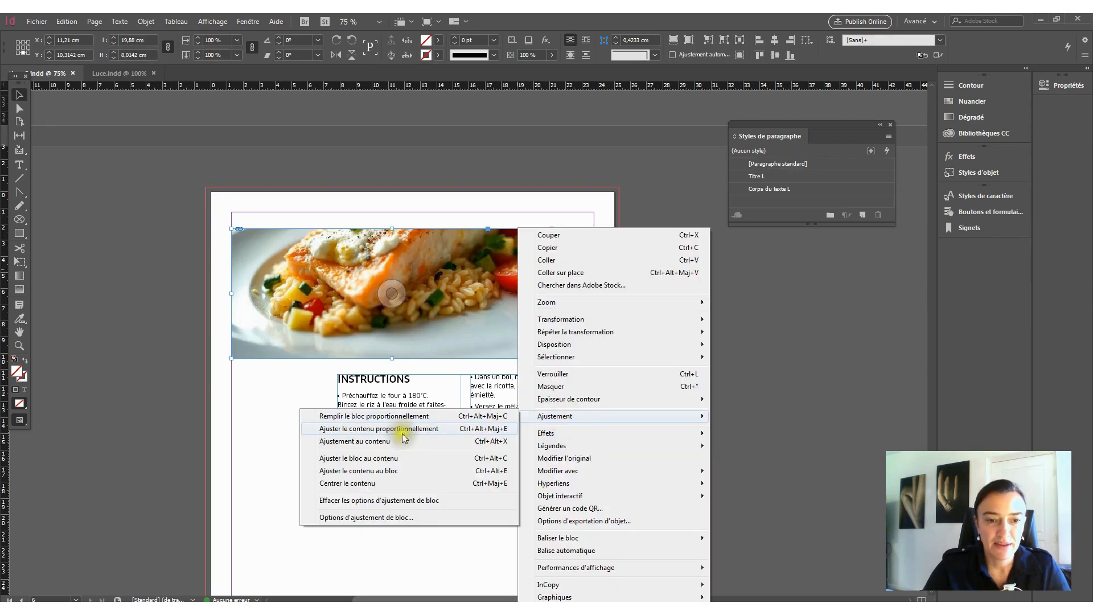
left_click(382, 459)
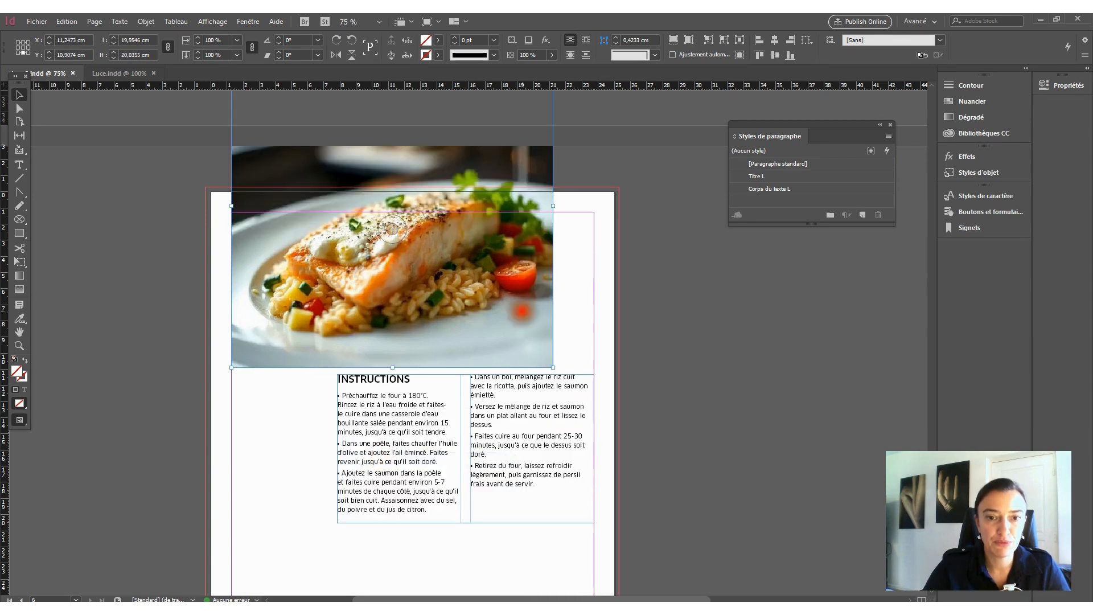
left_click_drag(521, 312, 476, 414)
left_click_drag(475, 330, 493, 287)
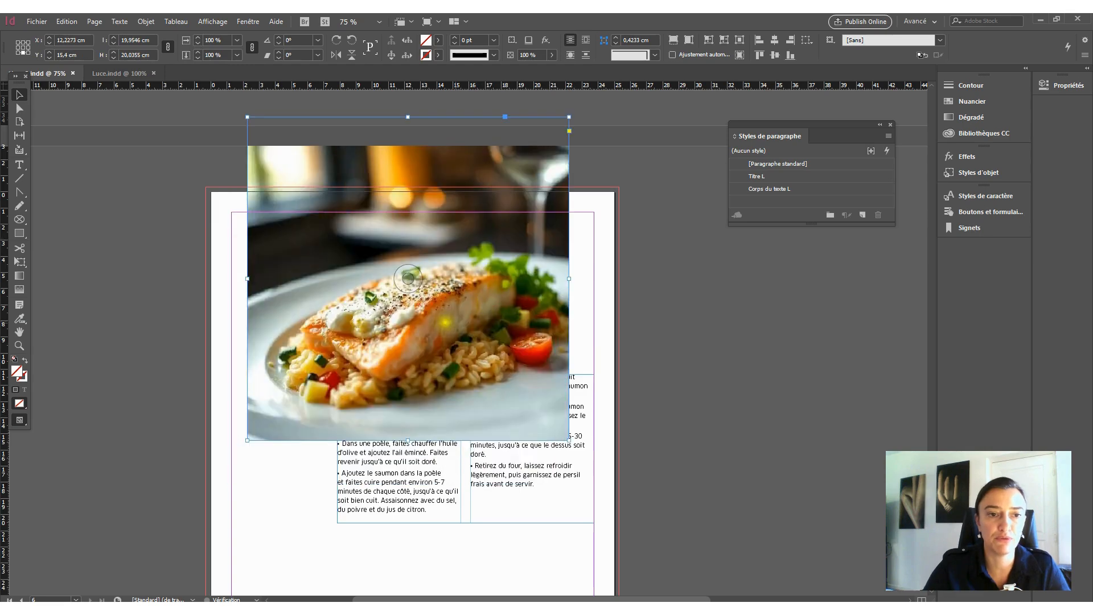
- Resize the photo's frame alone to about 22.2 × 10.9 cm, and try stretching the picture into it with Ajuster le contenu au bloc
left_click_drag(247, 278, 231, 278)
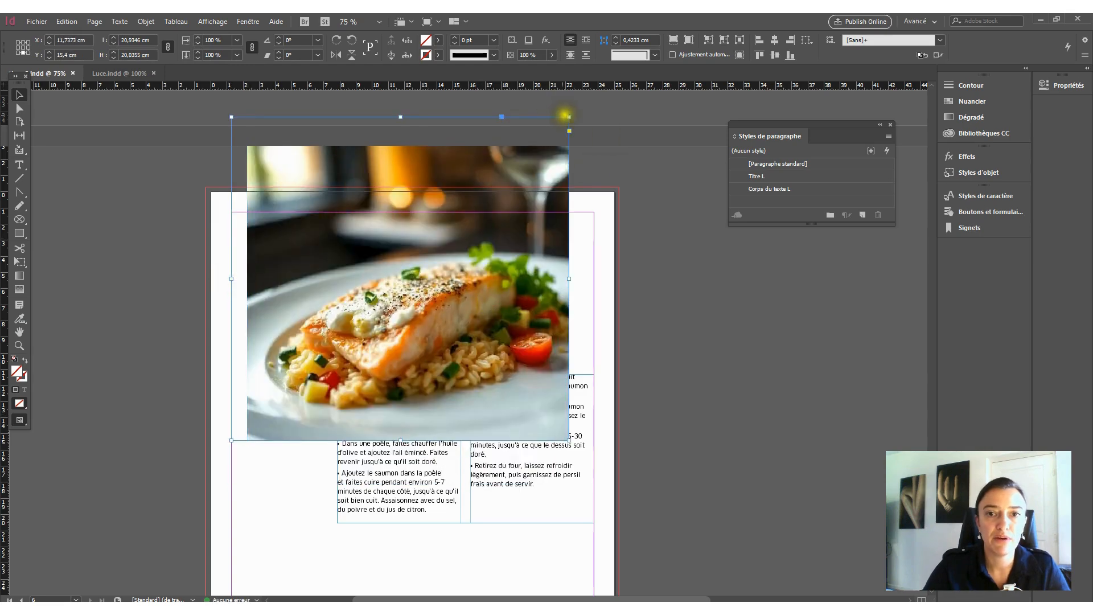
left_click_drag(569, 117, 589, 264)
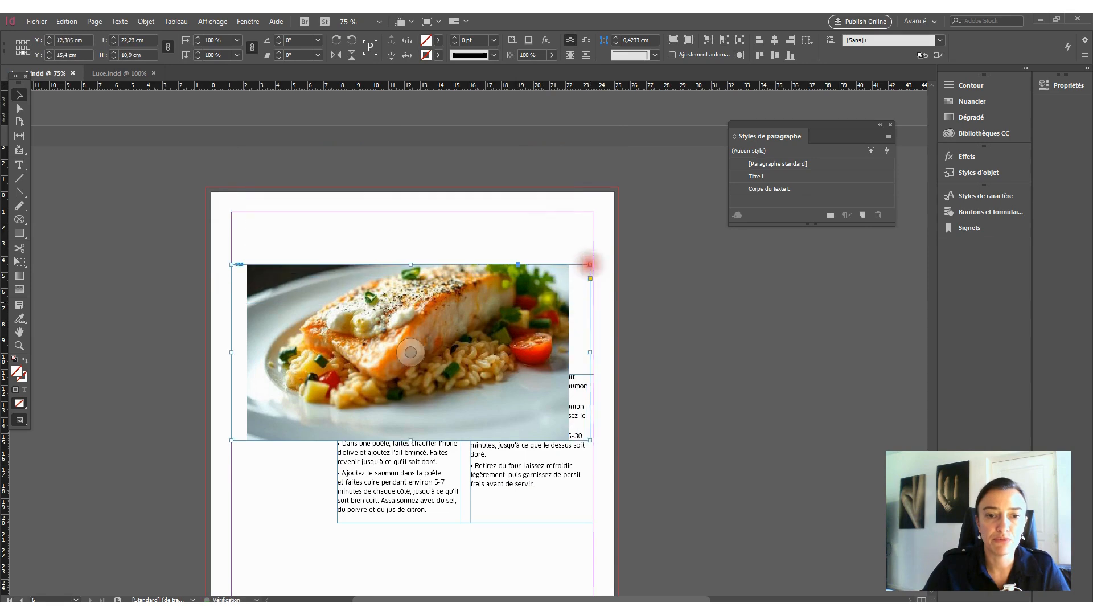
right_click(523, 325)
mouse_move(575, 416)
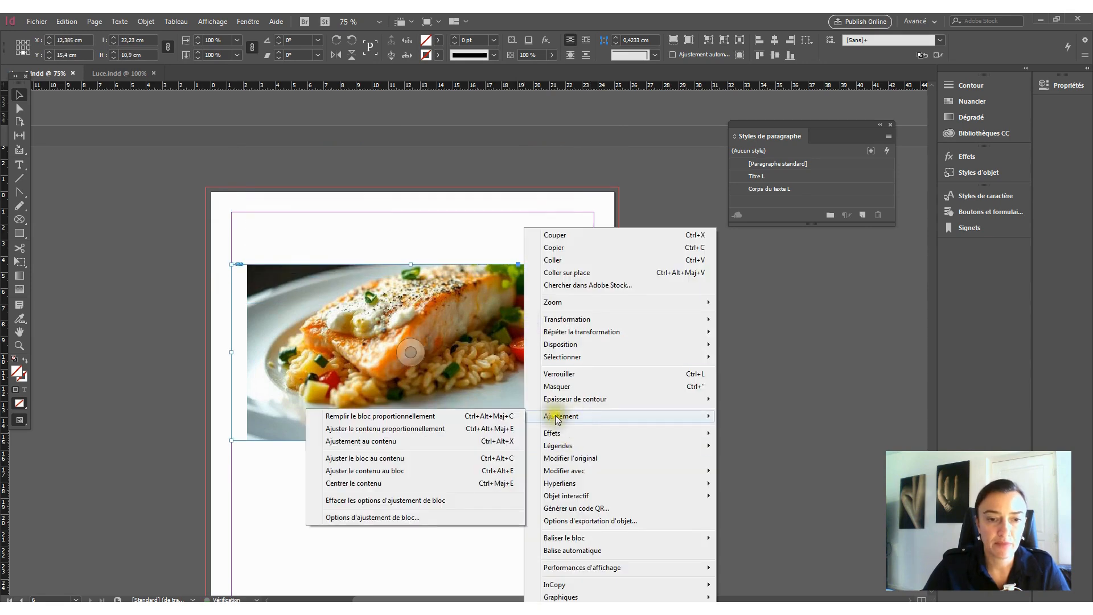
left_click(402, 472)
left_click(405, 473)
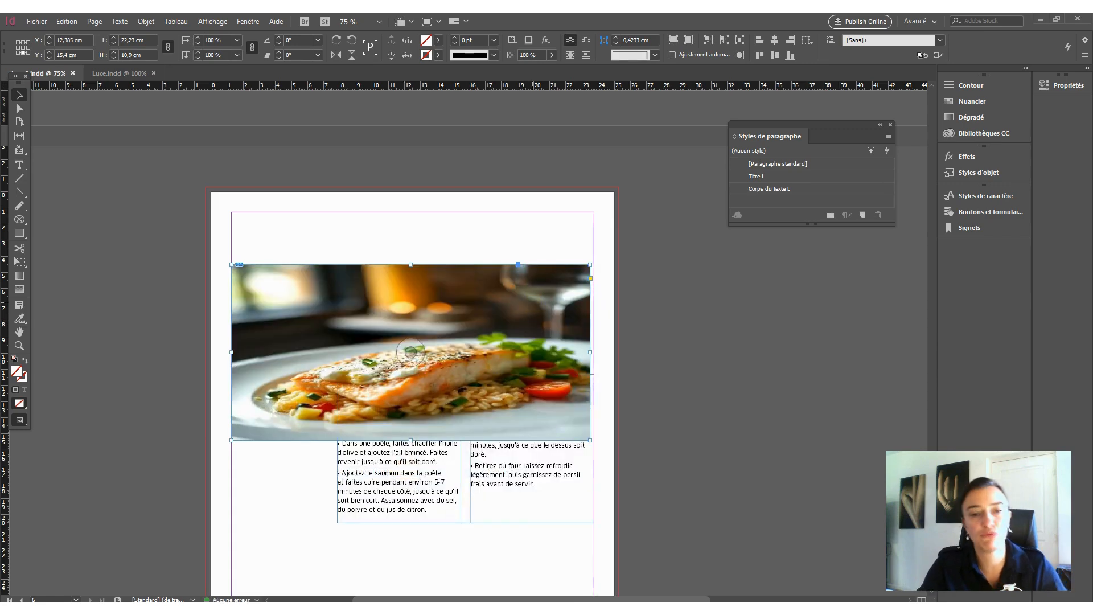
key("ctrl+z")
- Fit the frame to the salmon picture with Ajuster le bloc au contenu, and shift the photo down and left over the text
right_click(534, 337)
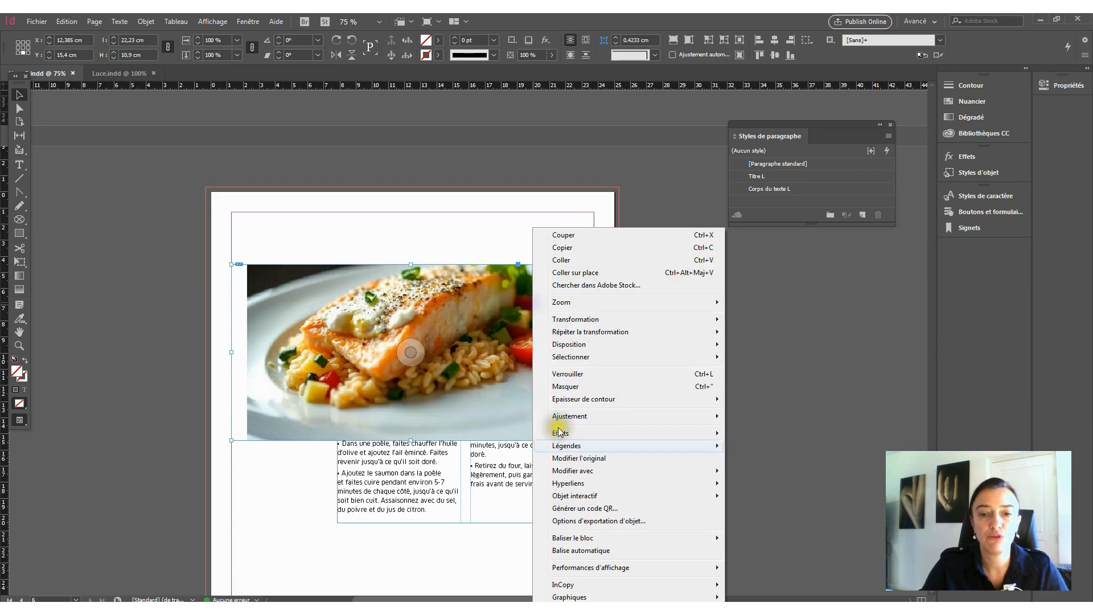
mouse_move(586, 416)
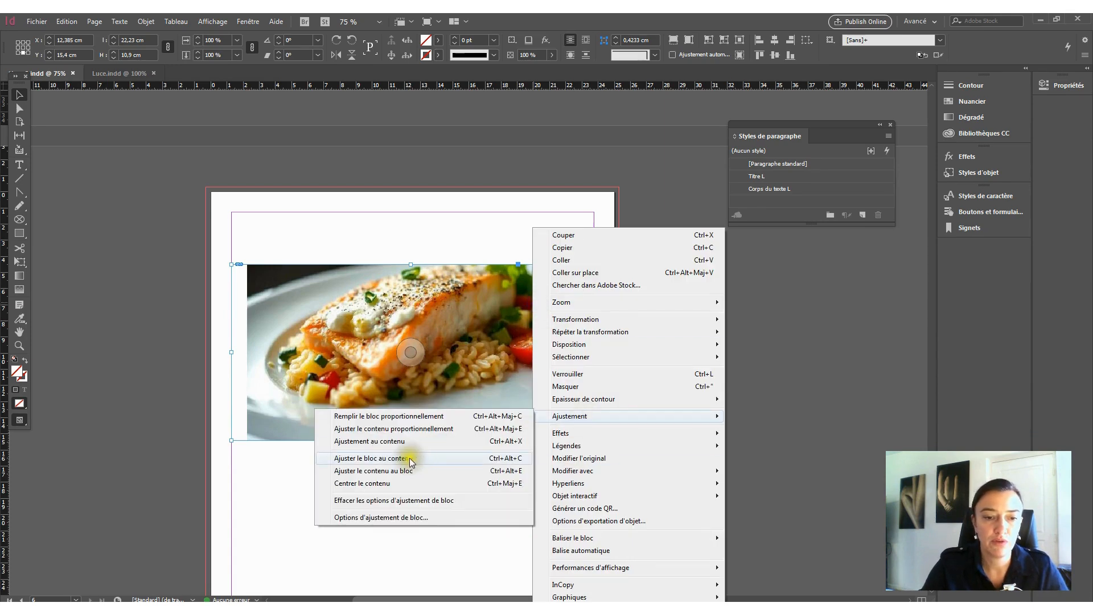
left_click(383, 460)
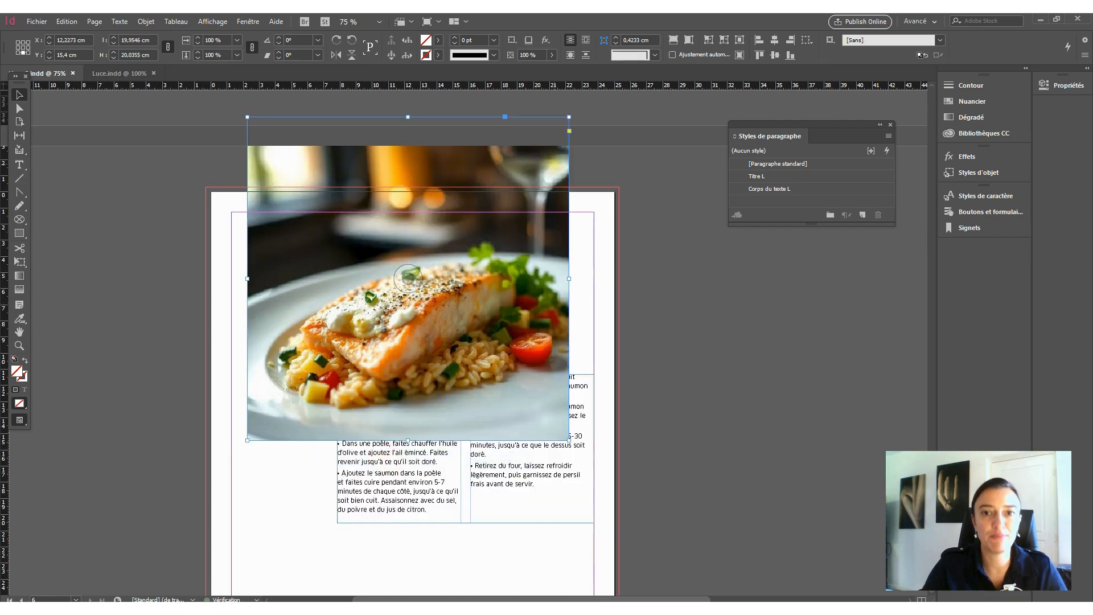
left_click_drag(504, 251, 483, 314)
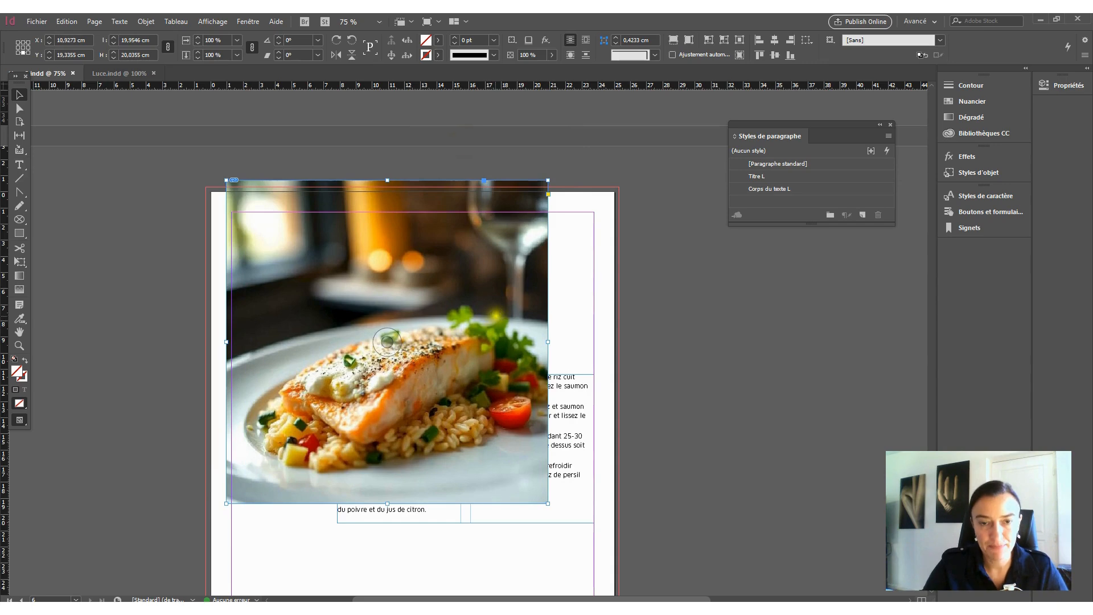
- Try cropping the photo by reducing its frame alone to about 15.9 × 13 cm
left_click(596, 212)
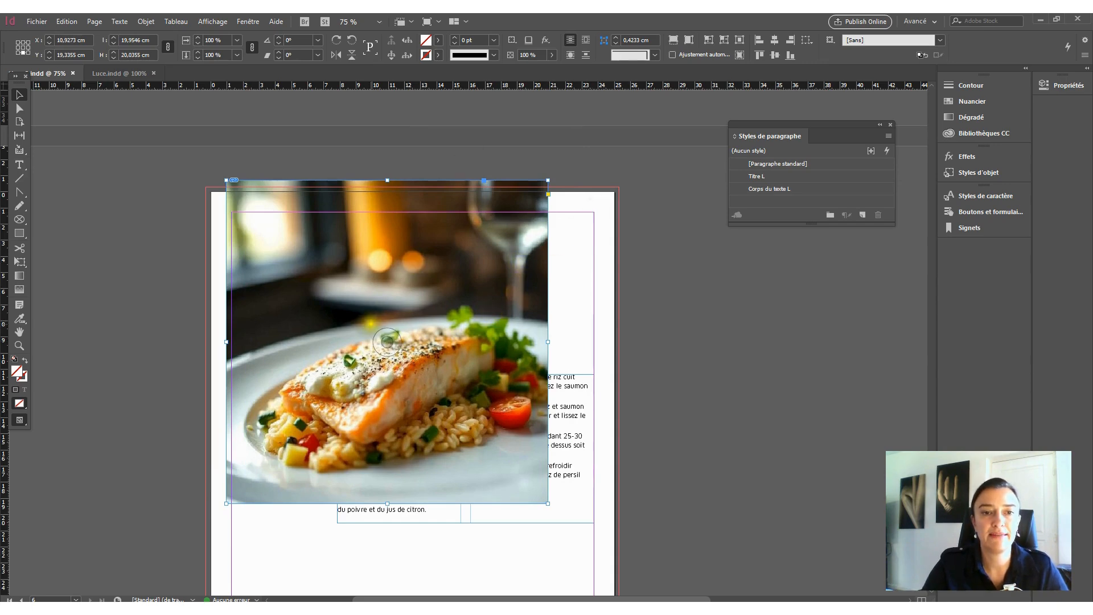
left_click(548, 181)
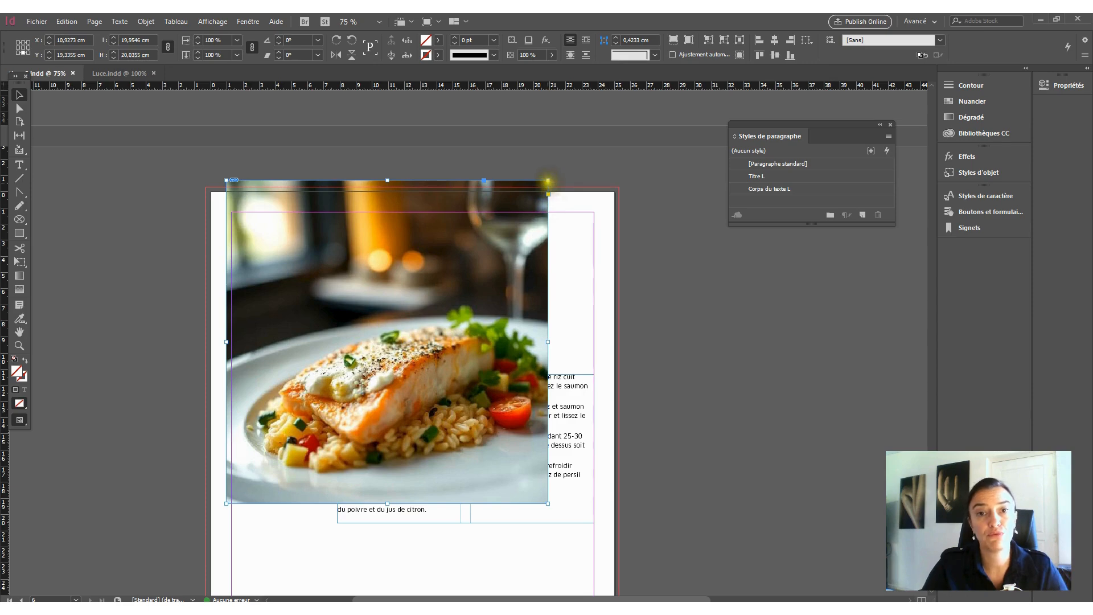
left_click_drag(548, 181, 483, 294)
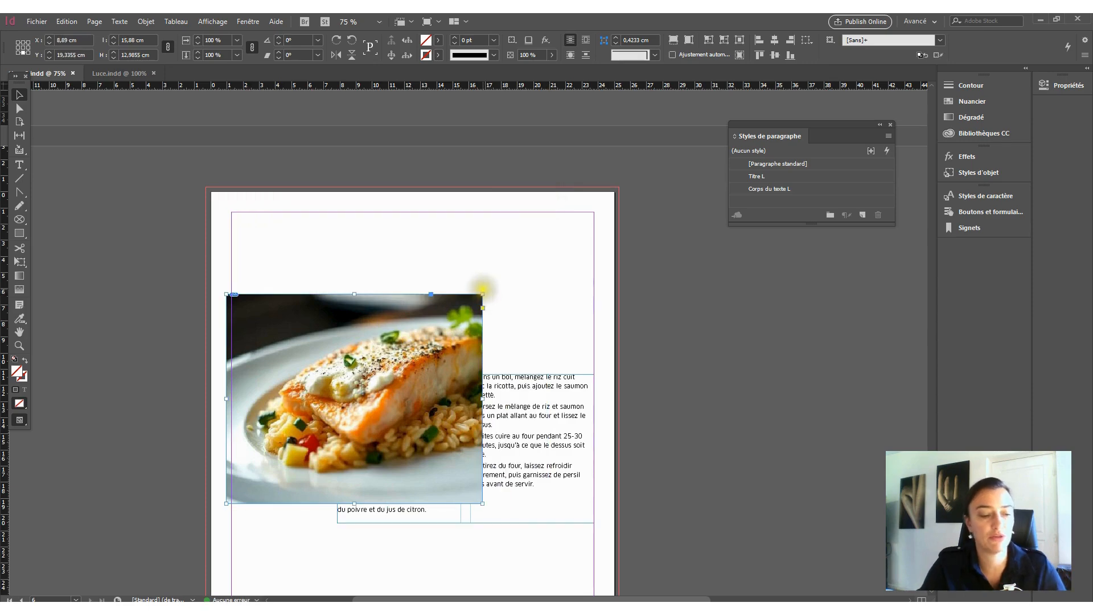
key("ctrl+z")
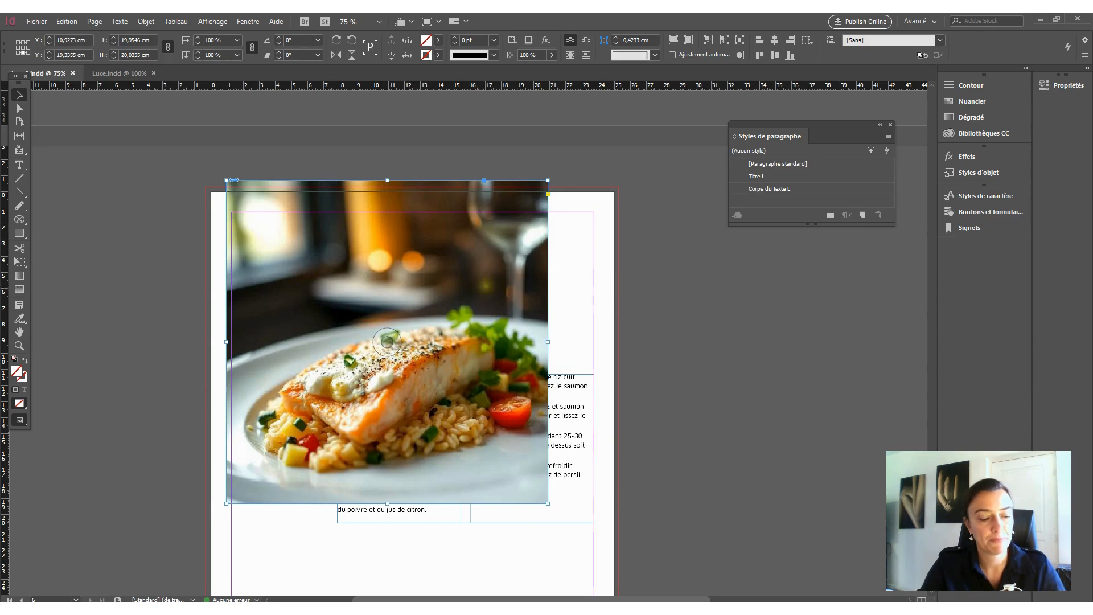
- Scale the photo and its frame together proportionally to about 10.2 × 10.2 cm, and move them near the page's upper-left margin
left_click_drag(548, 181, 379, 336)
left_click_drag(349, 381, 385, 271)
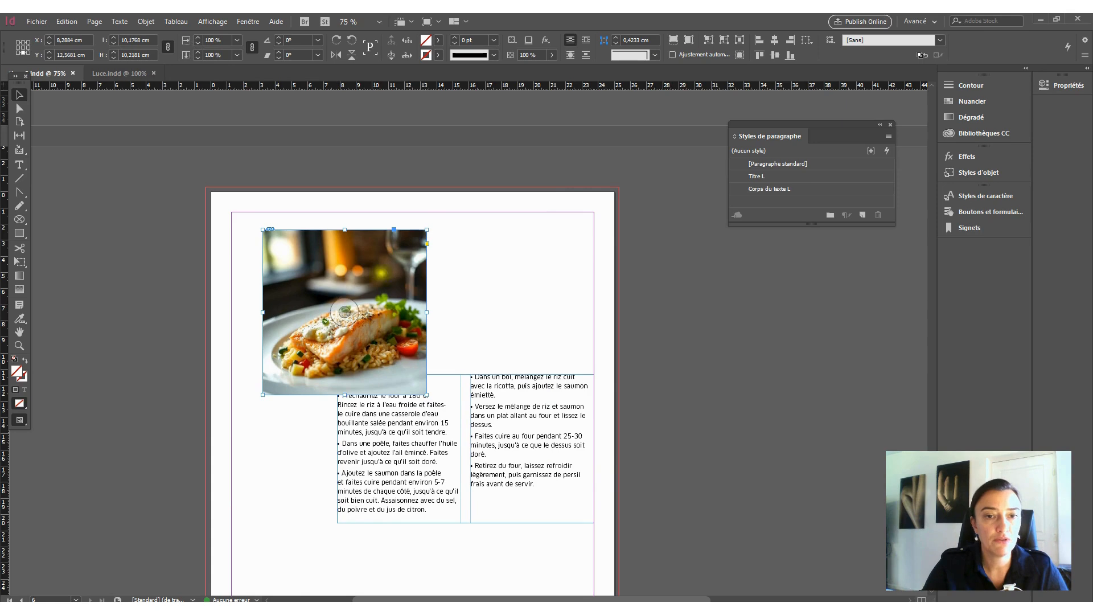
- Try resizing the frame alone to about 16.2 × 8.6 cm, and scaling frame and picture without keeping proportions to about 12.9 × 11.3 cm
left_click_drag(427, 229, 524, 257)
key("ctrl+z")
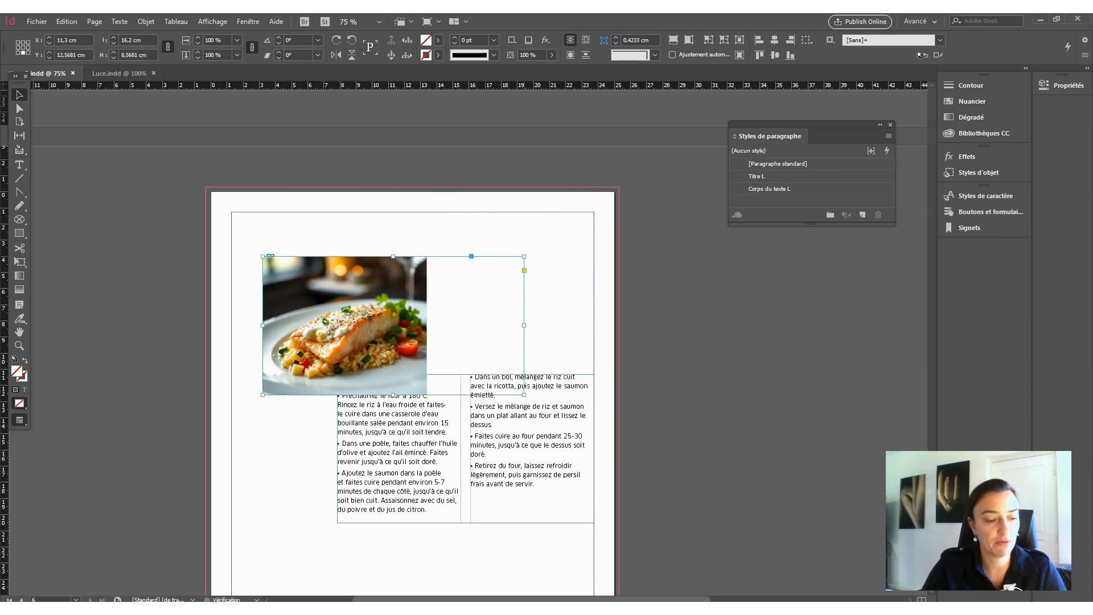
key("ctrl+z")
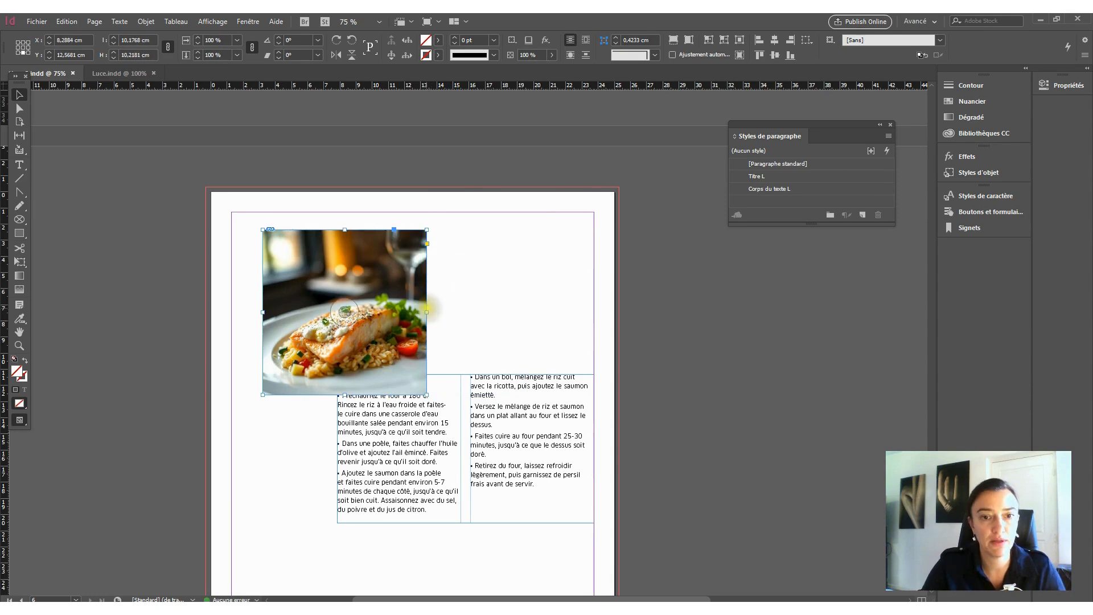
left_click_drag(427, 230, 471, 212)
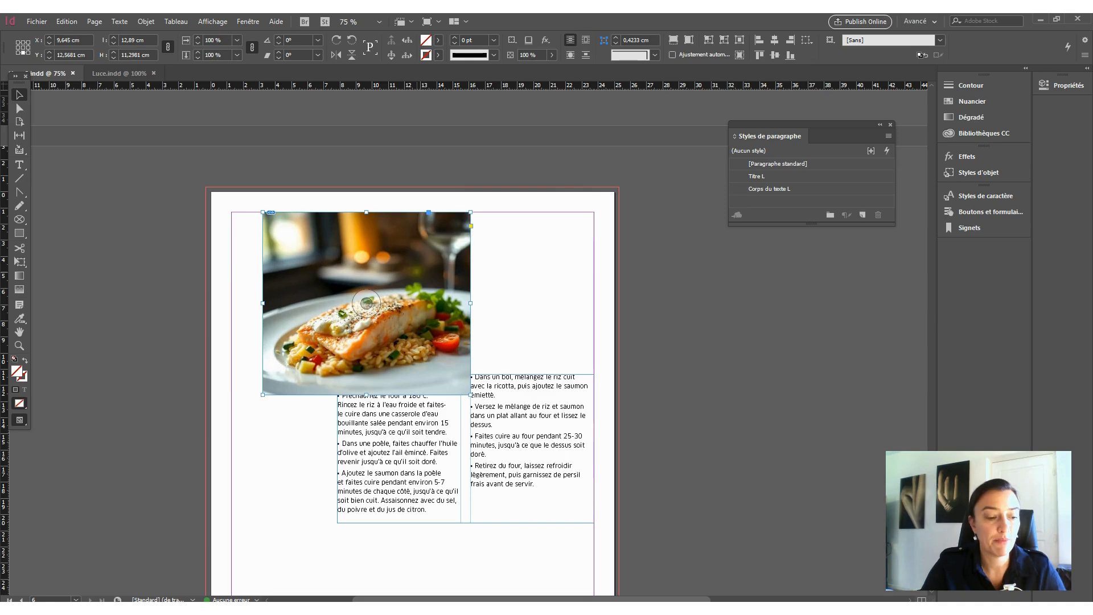
key("ctrl+z")
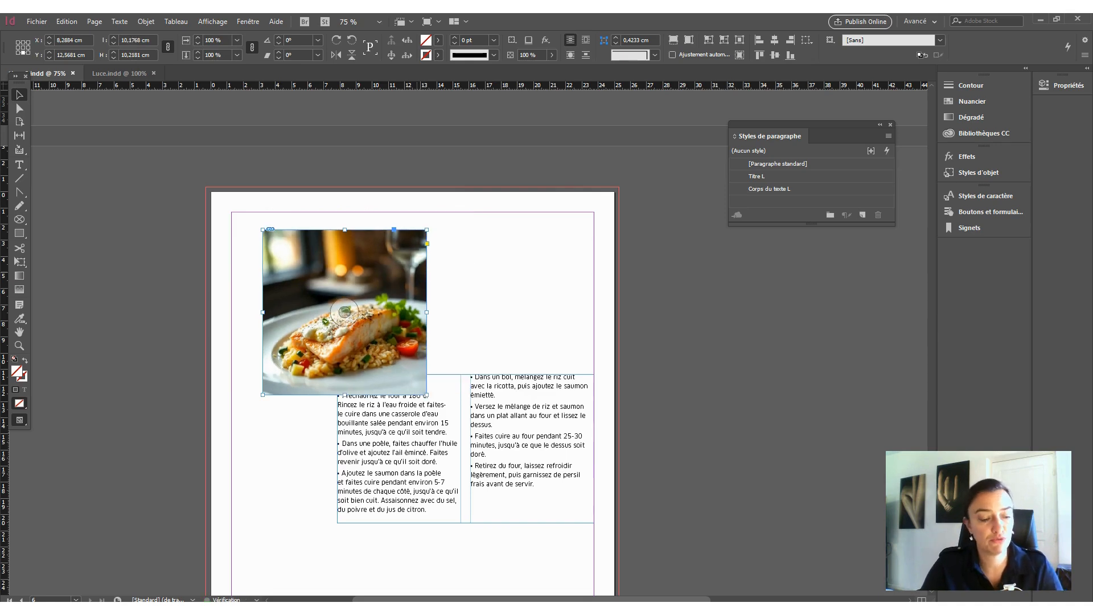
- Scale the photo with its frame proportionally to about 9.3 × 9.3 cm, and move it above the INSTRUCTIONS text at the upper margin
left_click_drag(427, 229, 413, 265)
left_click_drag(384, 313, 488, 292)
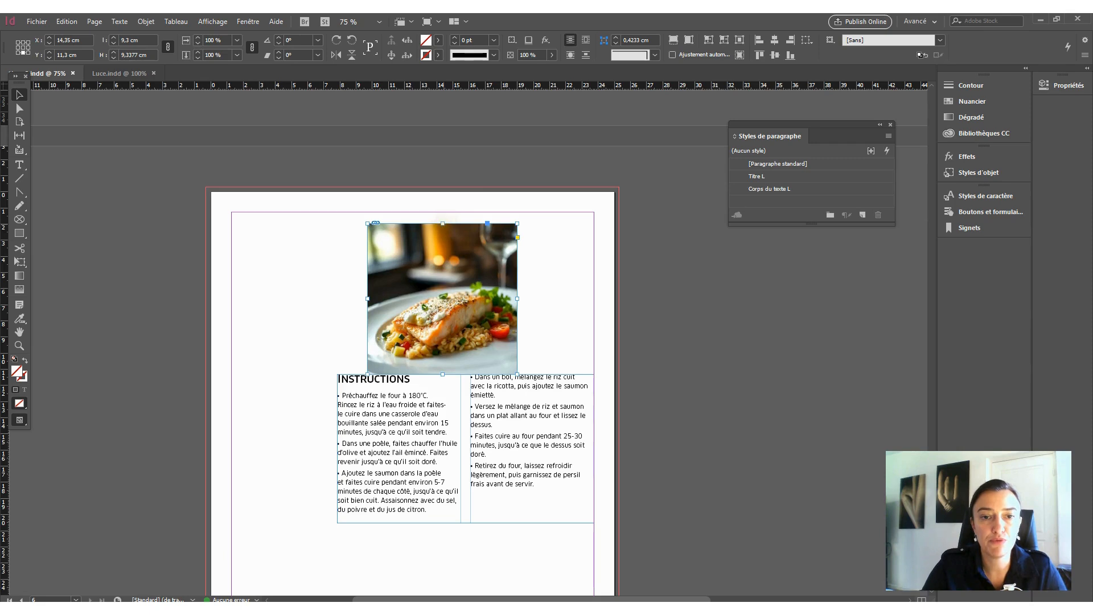
left_click_drag(443, 298, 422, 287)
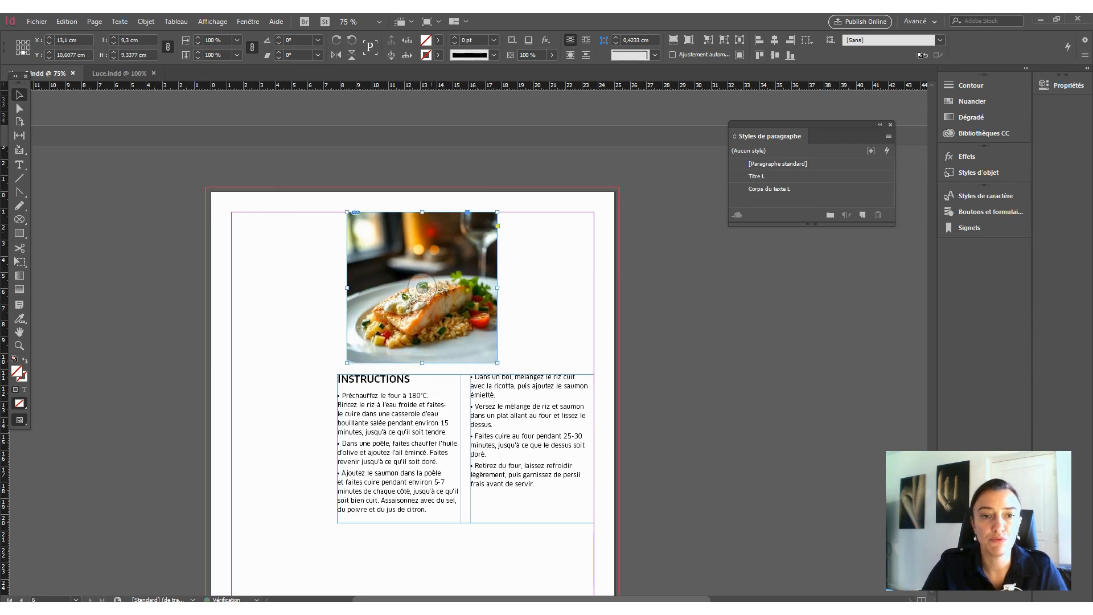
- Crop a thin strip off the photo's upper edge, and move it above the second instructions column near the right margin
left_click_drag(422, 212, 422, 225)
left_click(525, 256)
left_click_drag(480, 289, 562, 290)
left_click(485, 541)
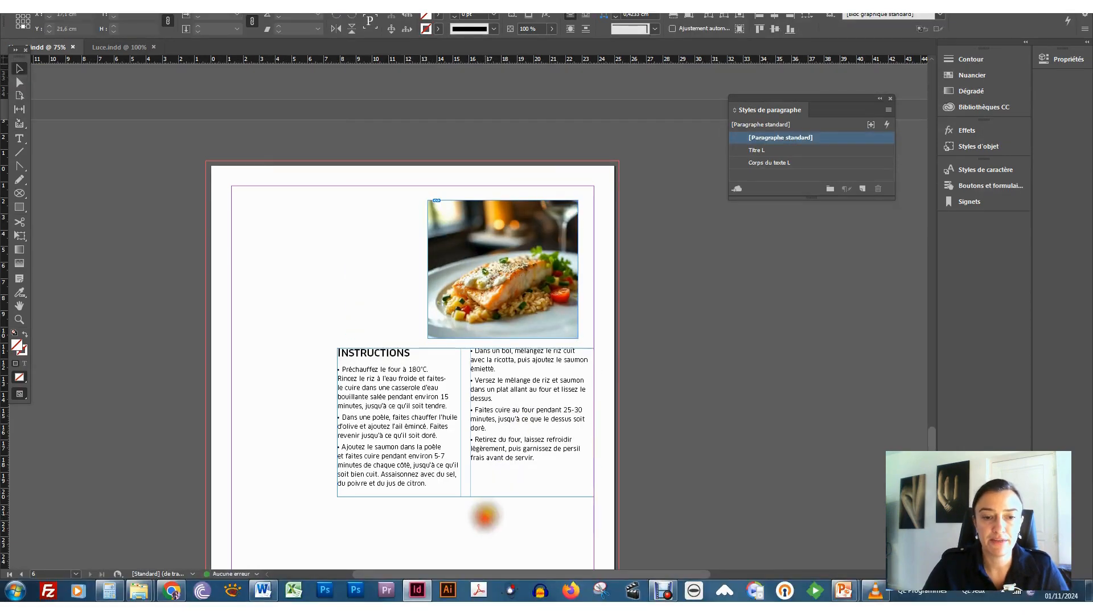
- Place table-set-dinning-table.jpg from the Elements recette folder in File Explorer across the page's upper part out to the bleed, about 25.6 × 17.1 cm
scroll(487, 541, "down", 1)
scroll(494, 529, "down", 1)
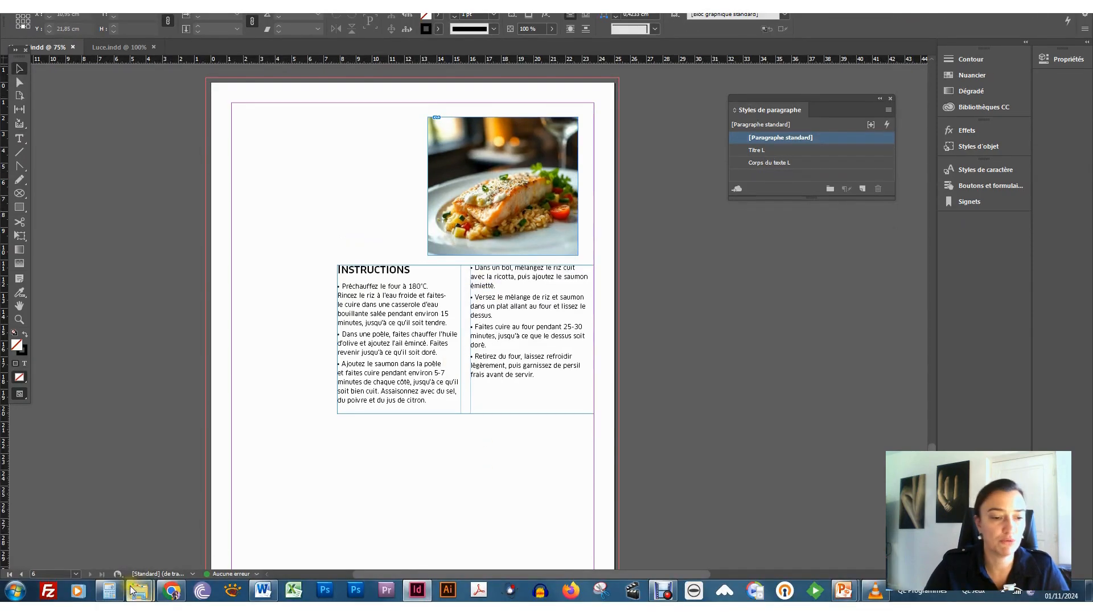
mouse_move(139, 591)
left_click(105, 538)
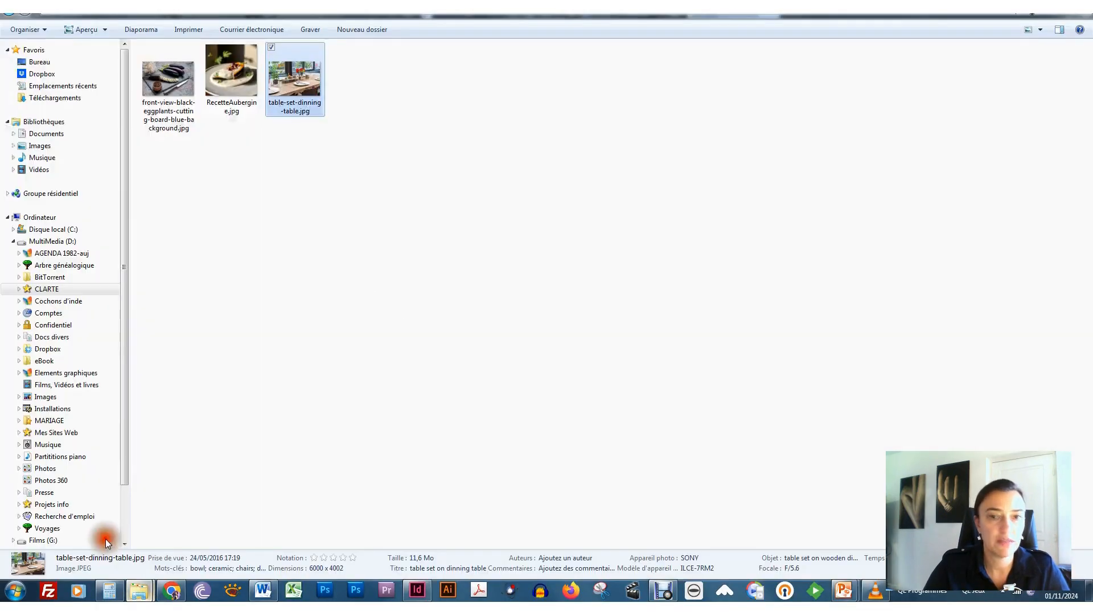
left_click(242, 173)
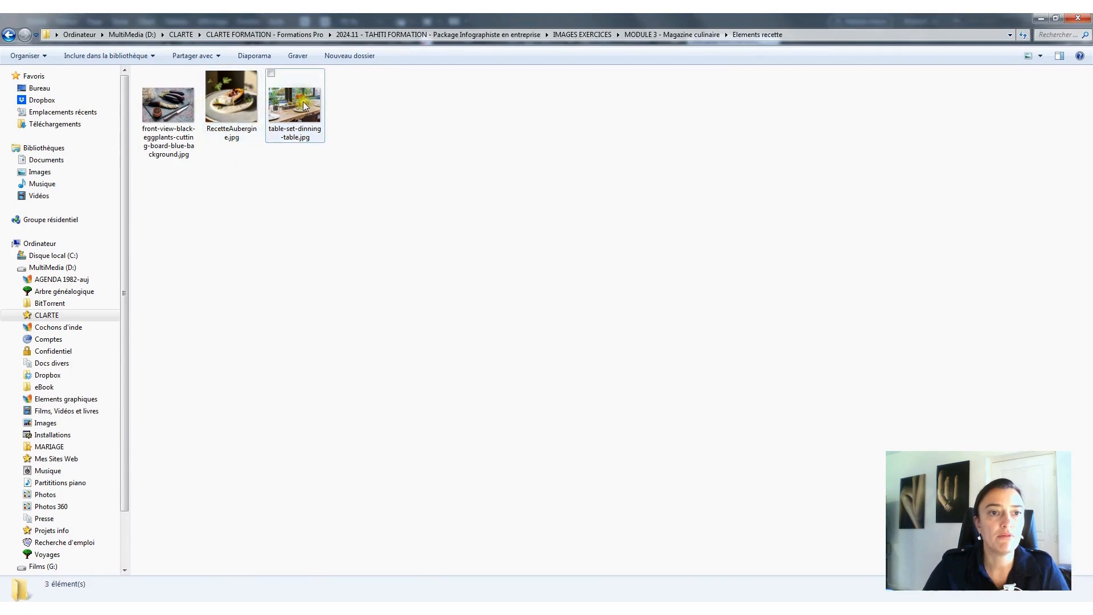
left_click(301, 104)
left_click_drag(292, 102, 623, 378)
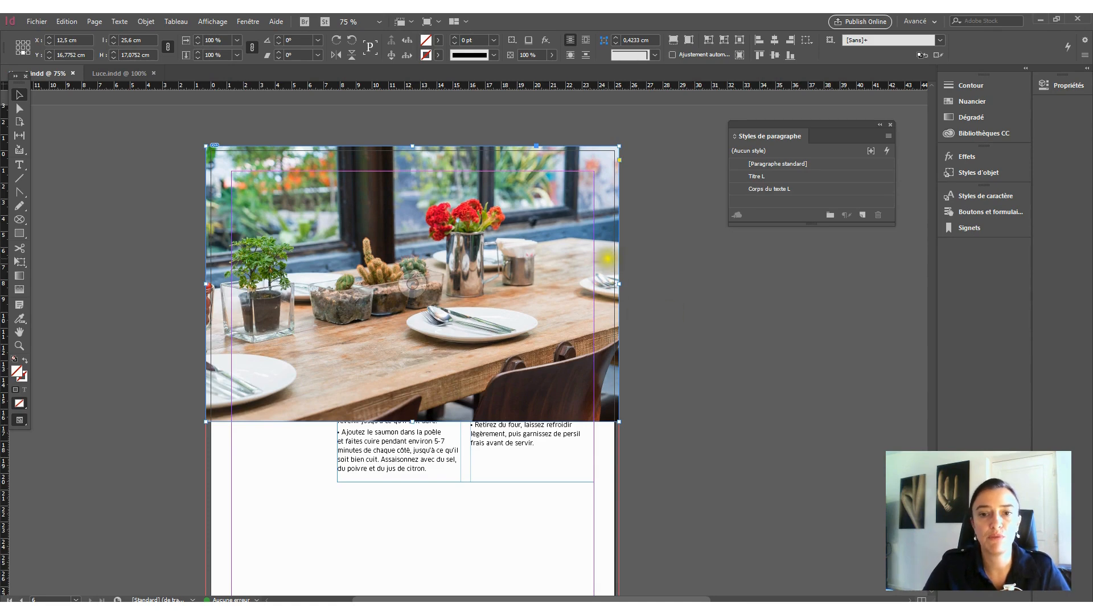
- Send the dining-table picture to the back, behind the salmon photo and the INSTRUCTIONS text
right_click(221, 229)
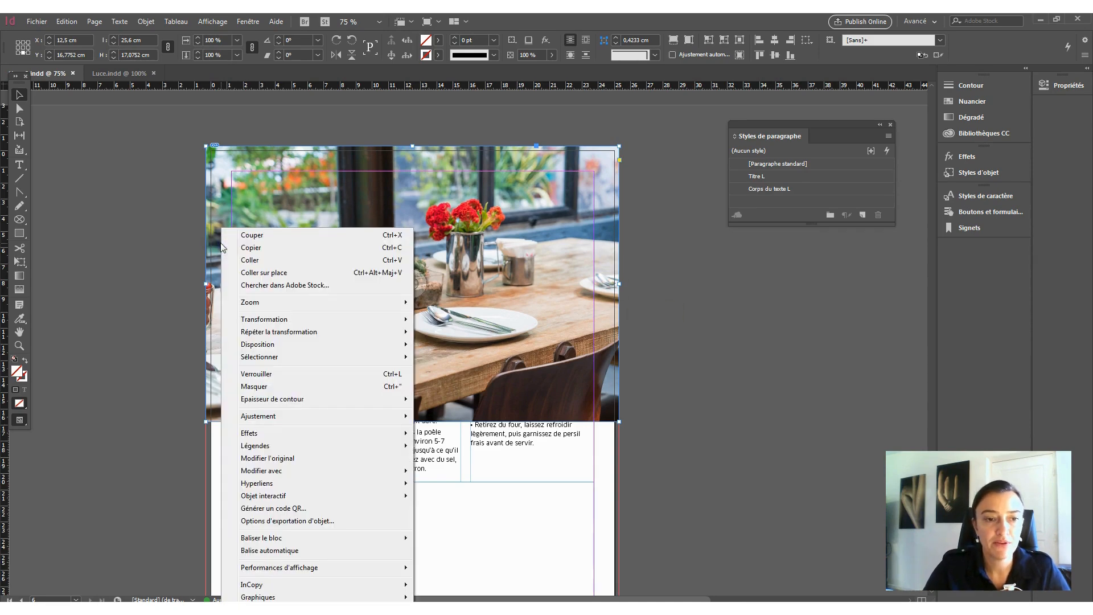
mouse_move(303, 418)
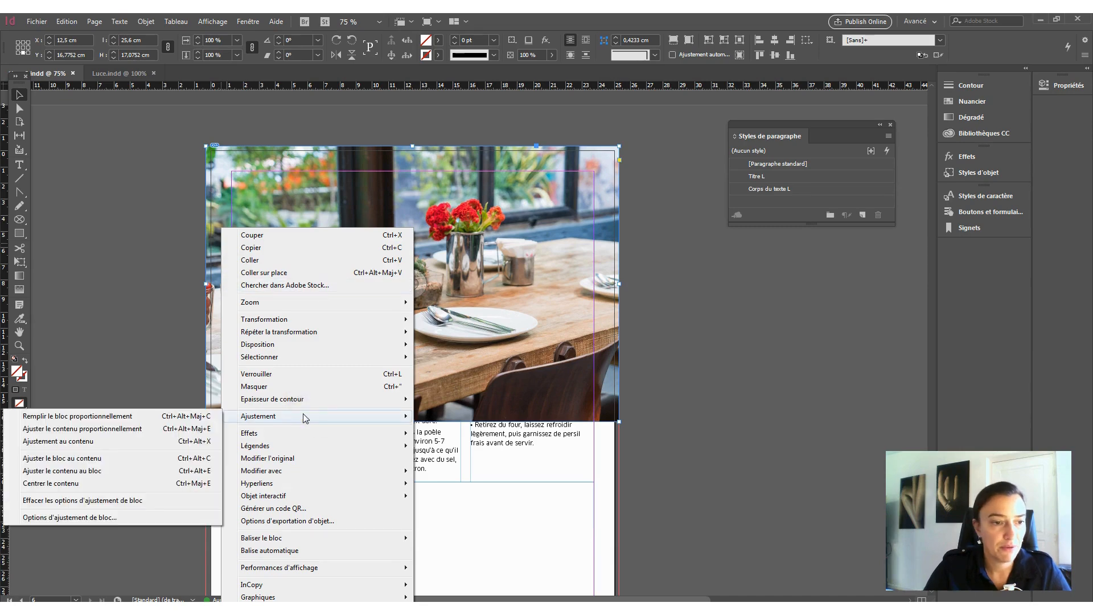
mouse_move(303, 346)
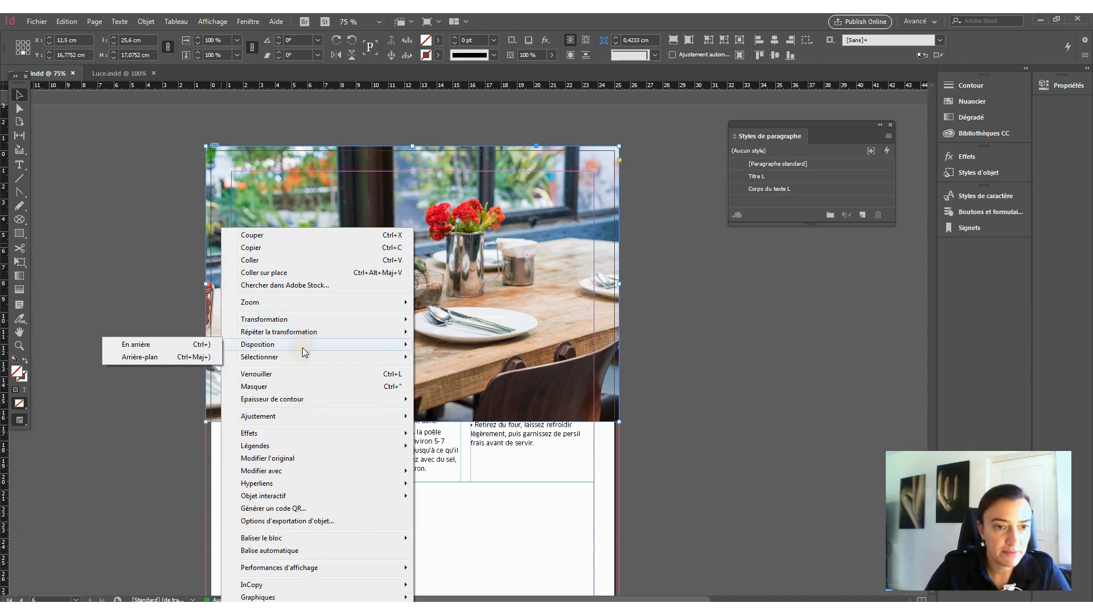
left_click(196, 358)
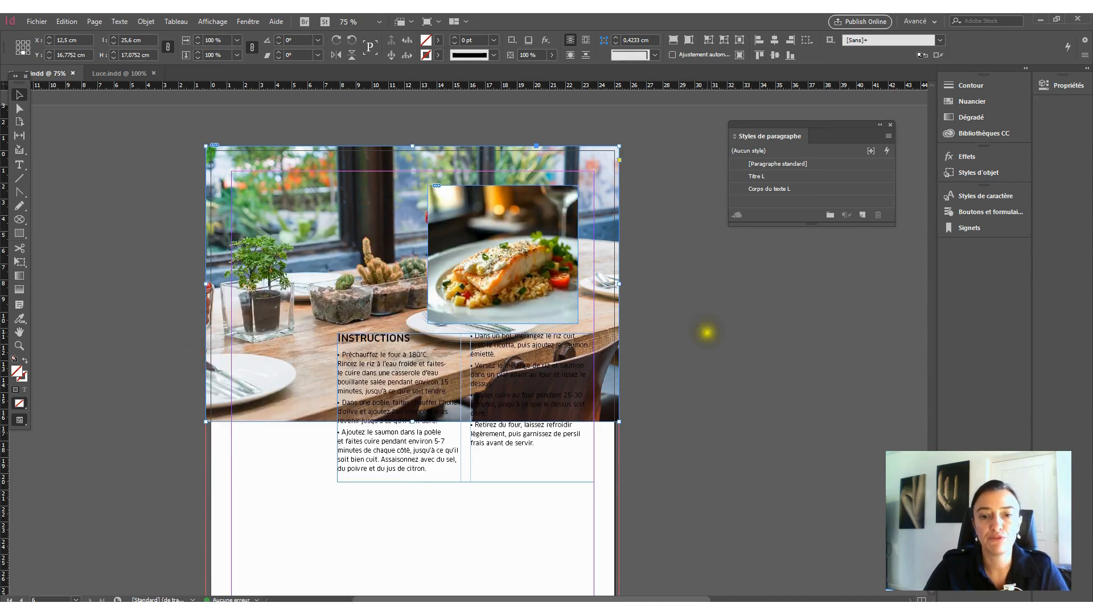
- Move the two-column INSTRUCTIONS text frame down the page so it sits below the dining-table picture
scroll(709, 421, "down", 2)
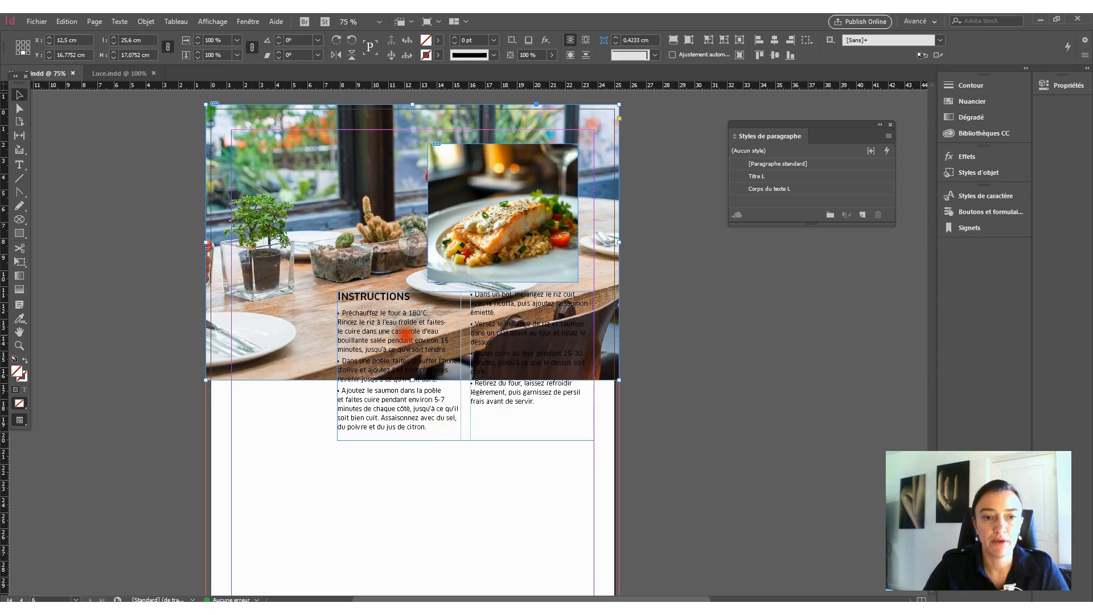
left_click_drag(410, 312, 408, 484)
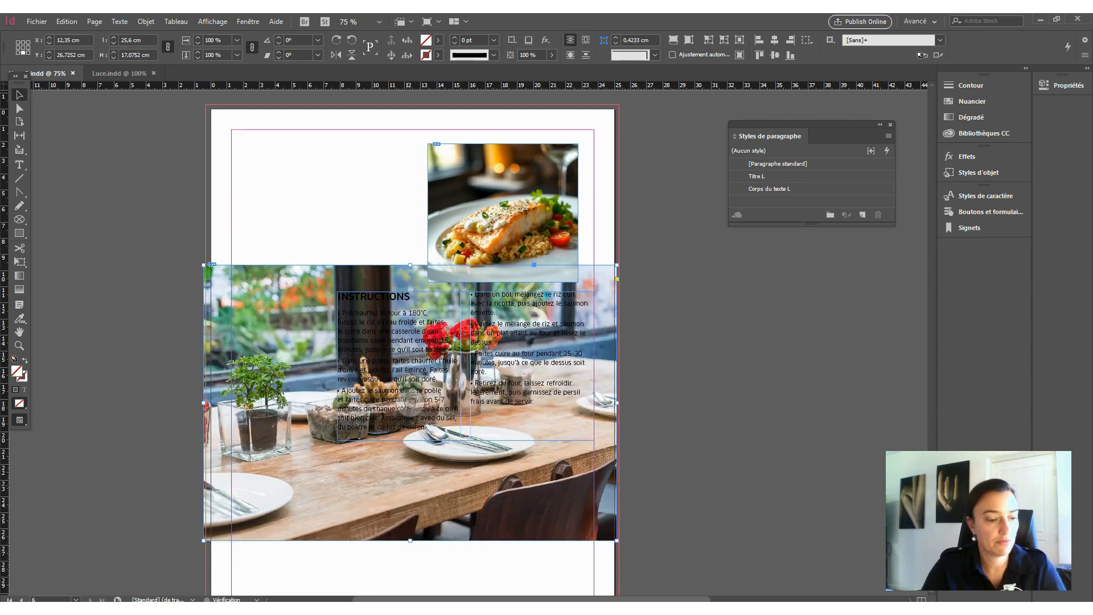
key("ctrl+z")
left_click(403, 410)
left_click_drag(404, 410, 399, 516)
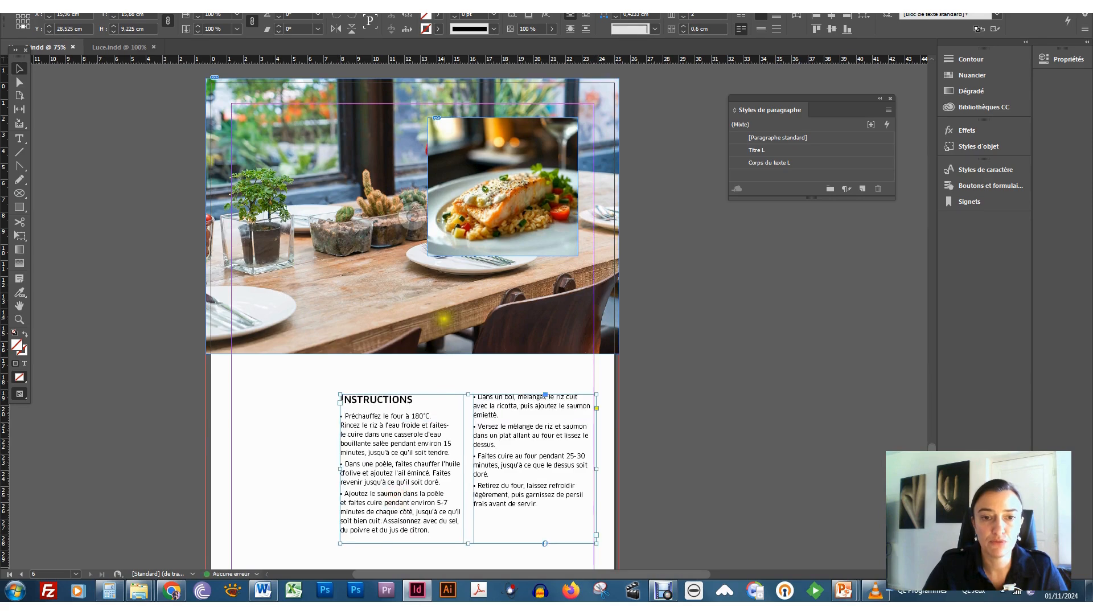
- Shift the dining-table picture up about 1.6 cm and crop its frame at the upper bleed to about 25.6 × 11.95 cm
left_click(449, 322)
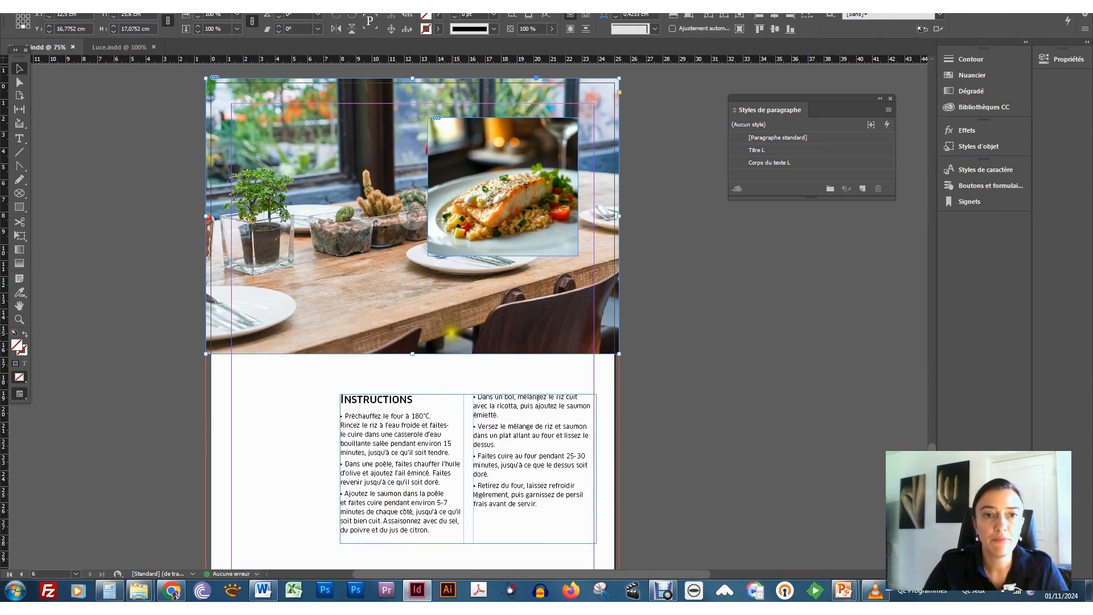
left_click_drag(436, 335, 429, 308)
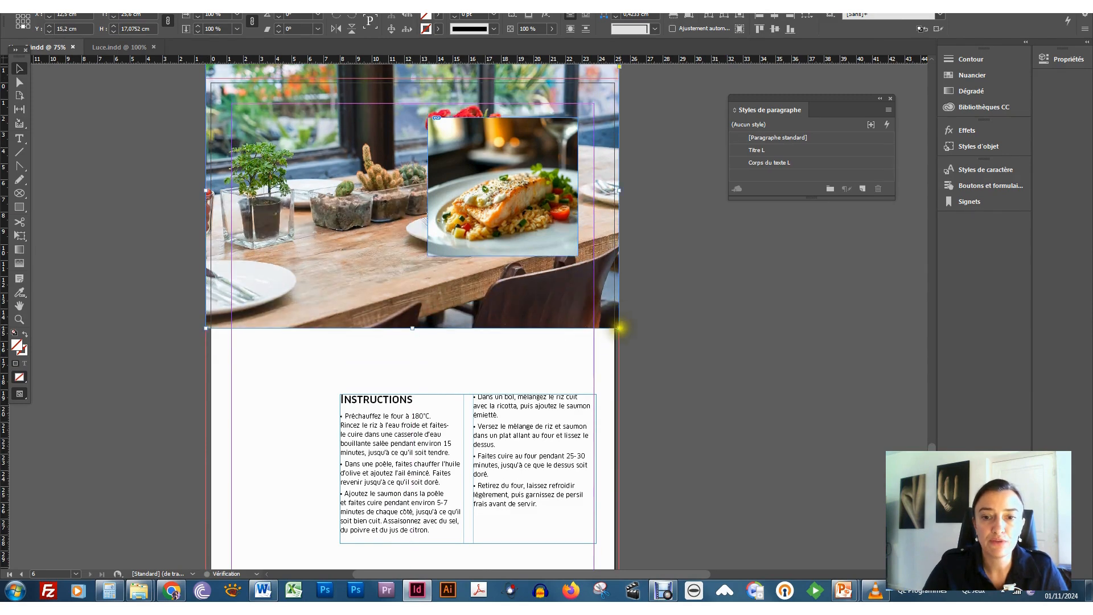
left_click_drag(412, 329, 415, 271)
scroll(723, 420, "up", 3)
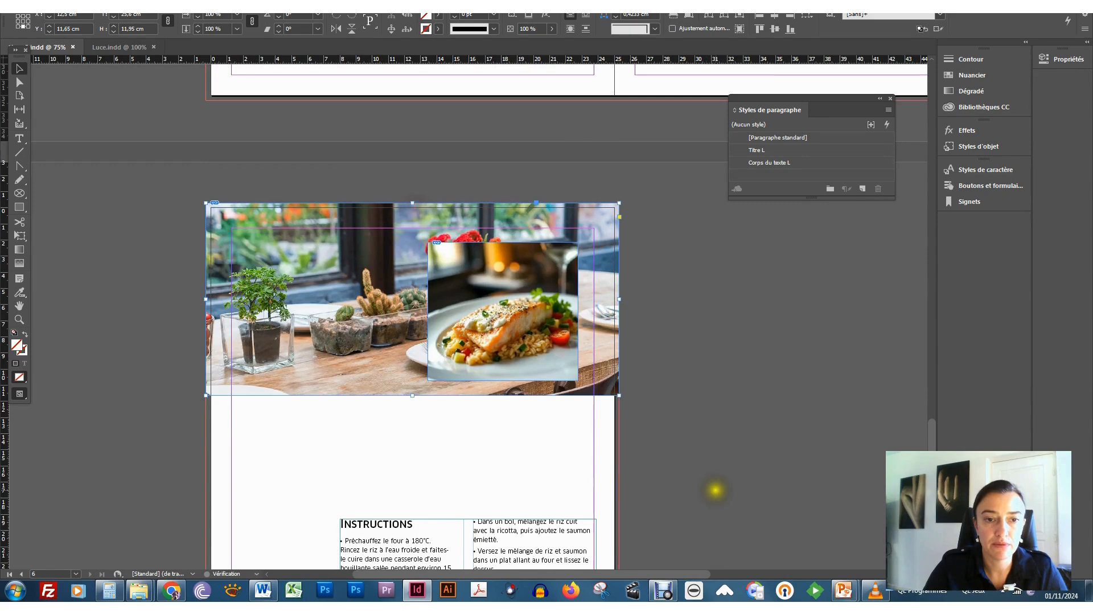
- Move the salmon photo down to overlap the lower edge of the dining-table picture, aligned with the right margin
scroll(711, 488, "down", 2)
left_click_drag(530, 277, 528, 366)
left_click(725, 375)
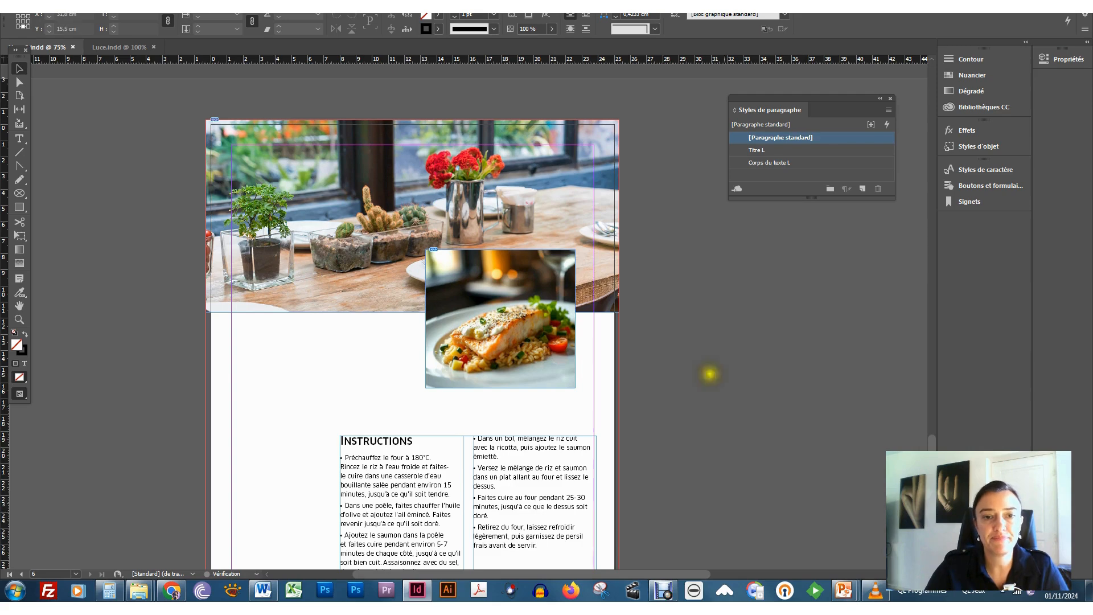
left_click_drag(524, 346, 544, 358)
left_click(705, 414)
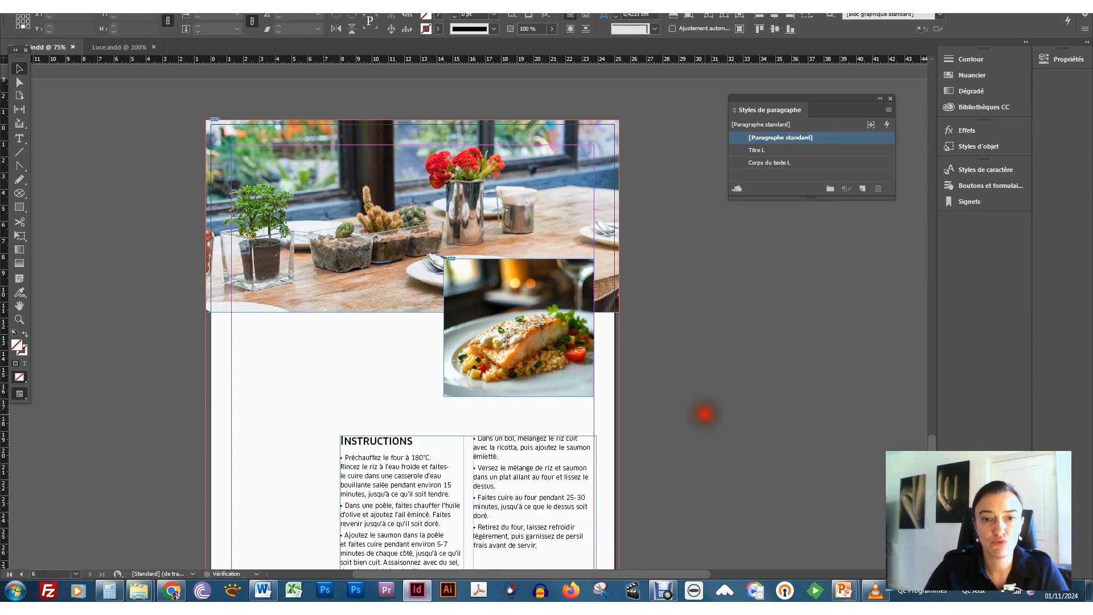
- Select the dining-table image inside its frame and enlarge it proportionally to about 30.1 × 20.1 cm
left_click(408, 268)
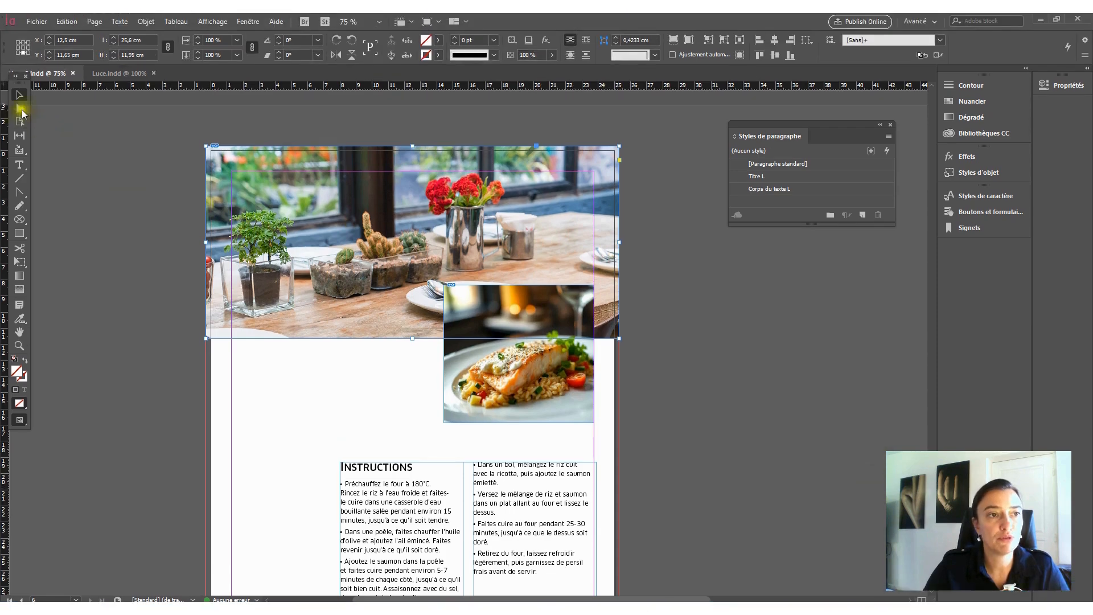
left_click(20, 83)
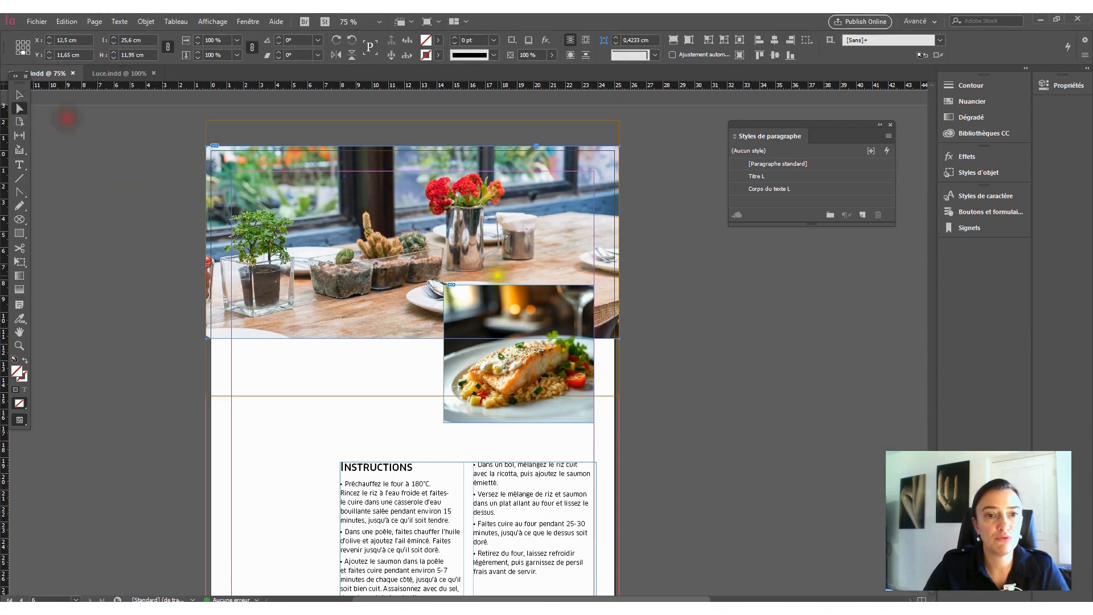
left_click(497, 245)
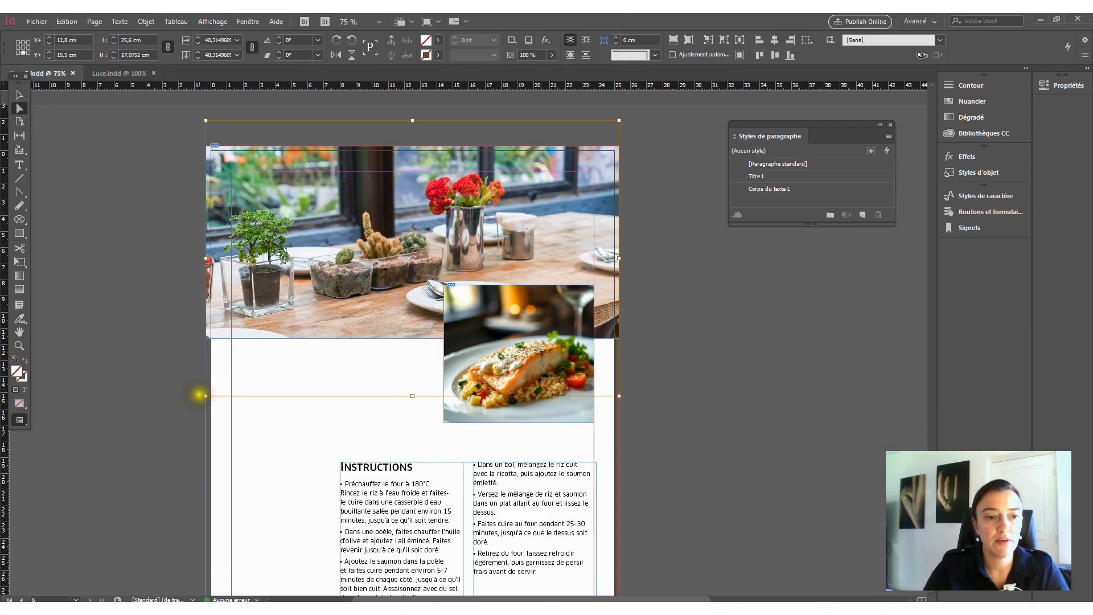
left_click_drag(206, 396, 143, 444)
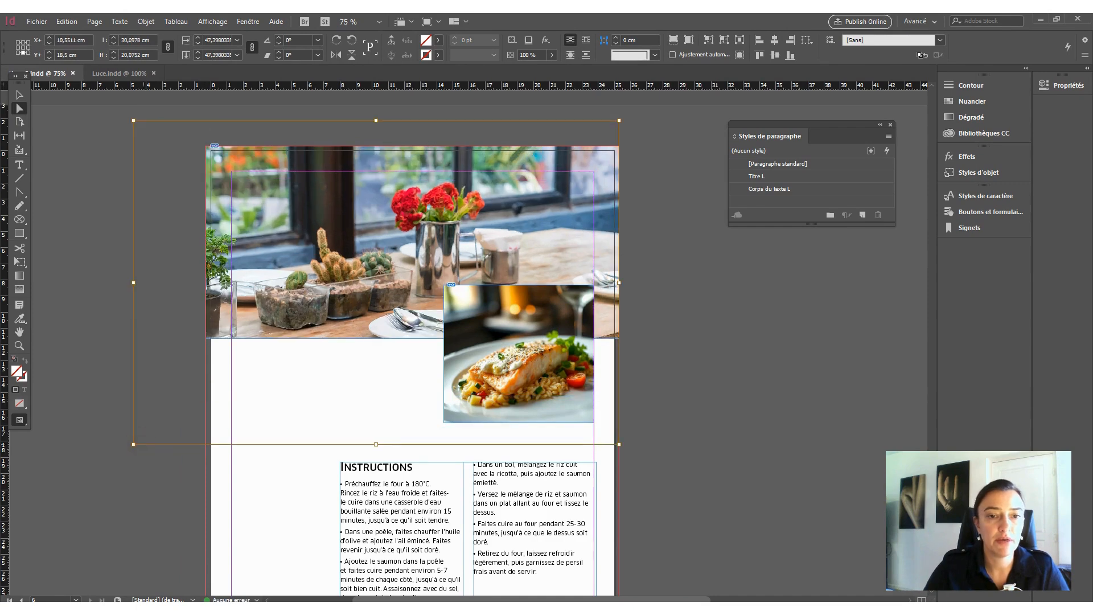
- Nudge the dining-table image within its frame up 1 cm and right 0.25 cm, keeping the frame filled
key("shift+Up")
key("shift+Up")
key("shift+Up")
key("shift+Up")
key("shift+Left")
key("shift+Left")
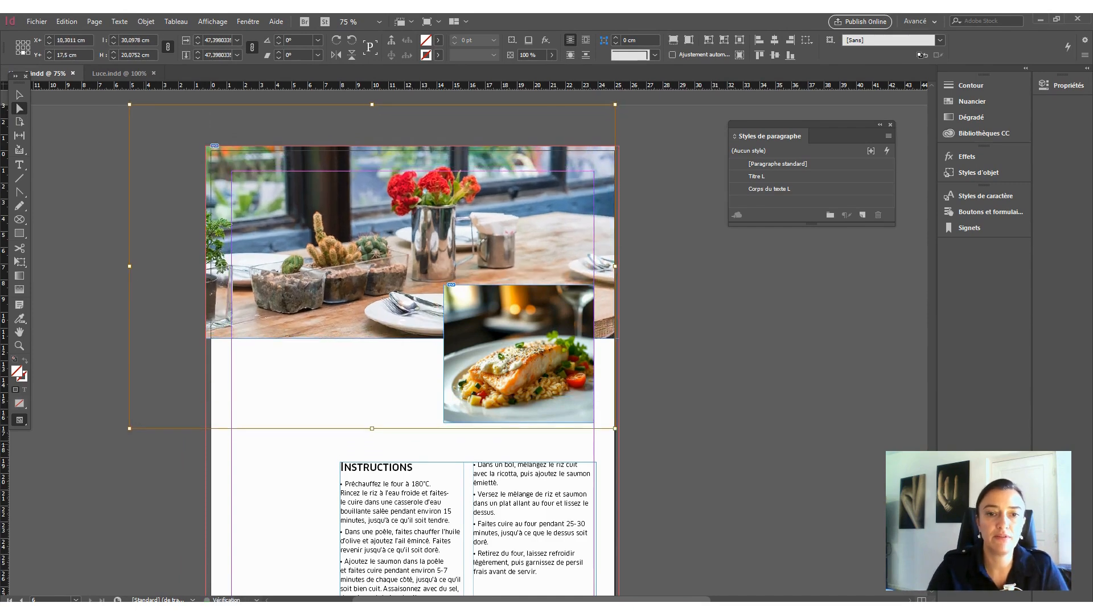
key("shift+Right")
key("shift+Right")
key("shift+Right")
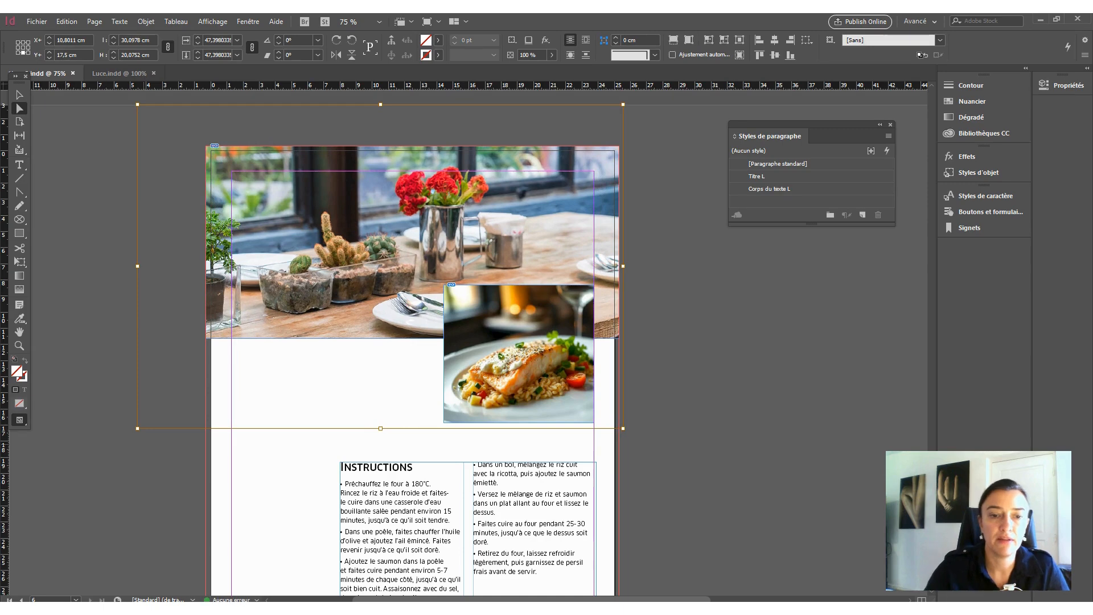
- Enlarge the dining-table image to about 33.6 × 22.4 cm, and shift it up about 2.25 cm and slightly left in its frame
left_click_drag(138, 428, 81, 466)
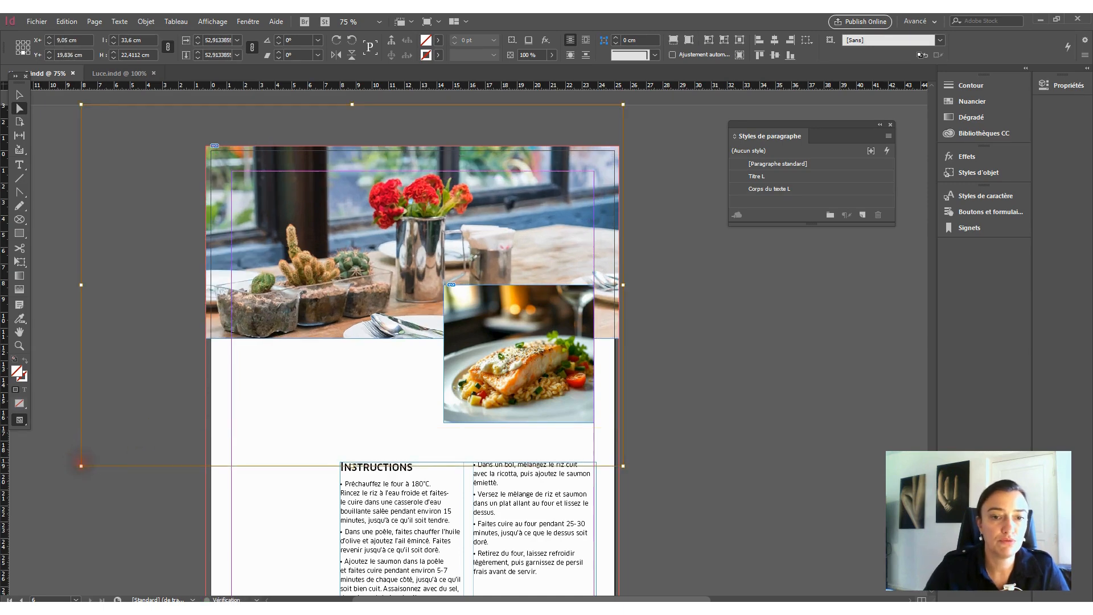
key("shift+Up")
key("shift+Up")
key("shift+Up")
key("shift+Up")
key("shift+Up")
key("shift+Up")
key("shift+Up")
key("shift+Up")
key("shift+Up")
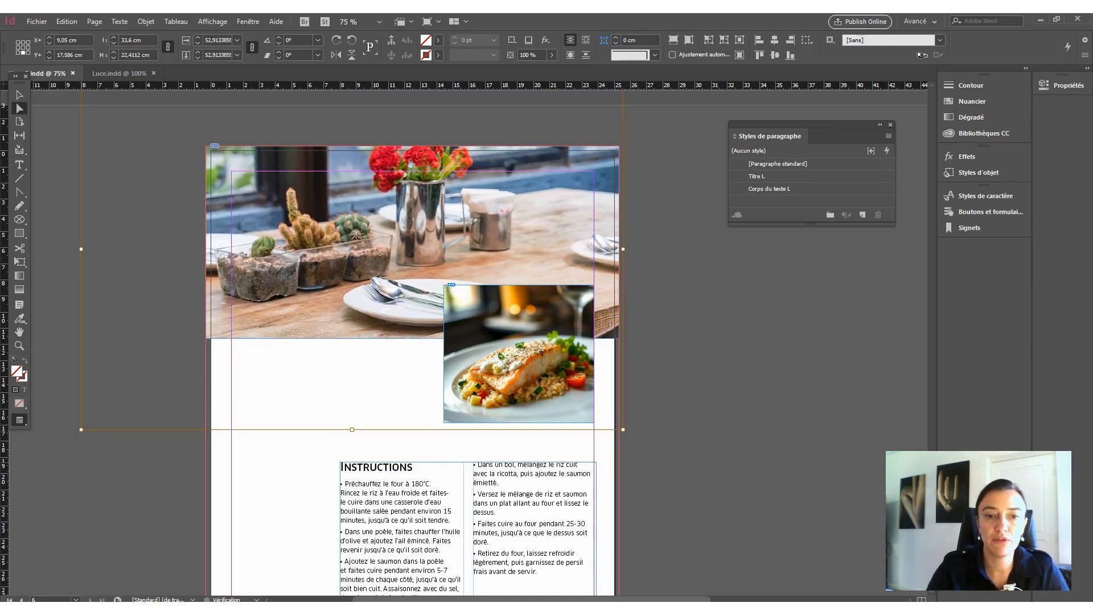
key("Left")
key("Left")
key("Left")
key("Left")
key("Left")
key("Left")
key("Left")
key("Left")
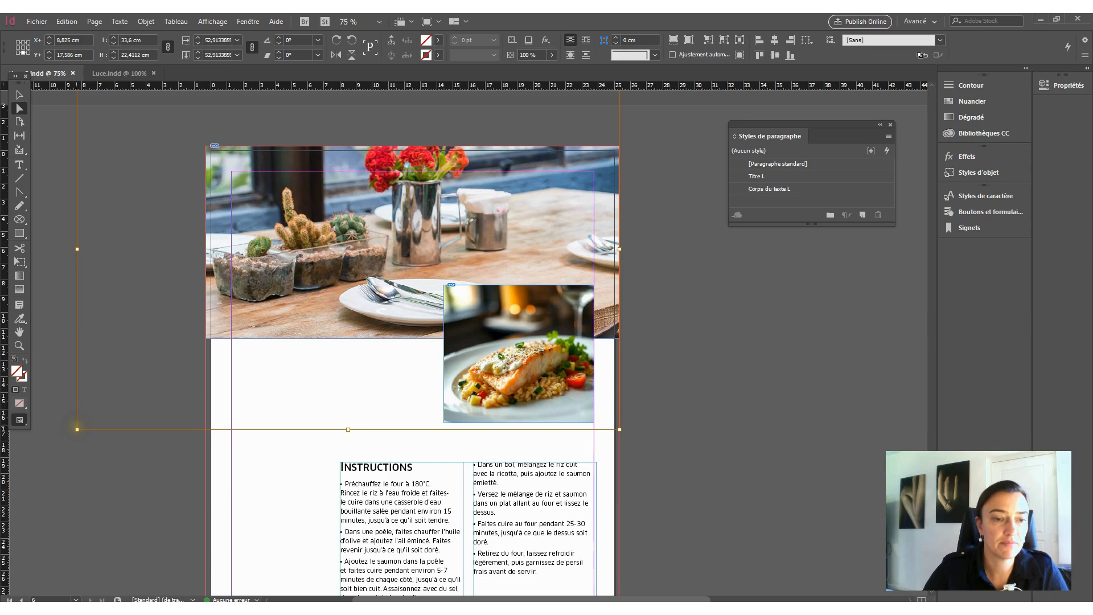
- Reduce the dining-table image to about 29.1 × 19.4 cm, and shift it down until the red flowers fit inside the frame
left_click_drag(77, 430, 143, 397)
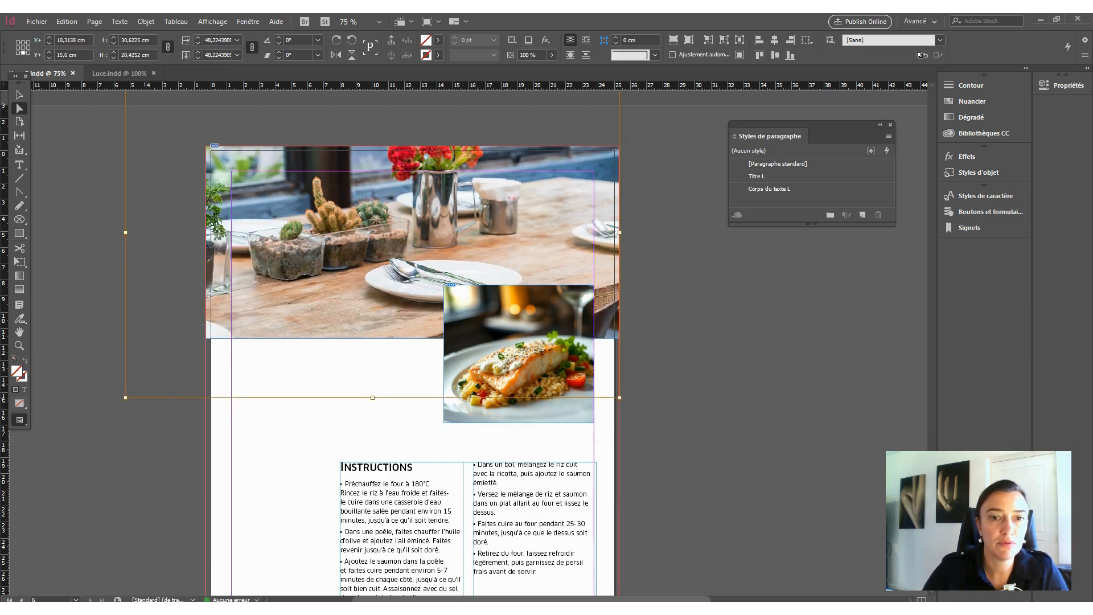
left_click_drag(126, 398, 149, 382)
key("shift+Down")
key("shift+Down")
key("shift+Down")
key("shift+Down")
key("shift+Down")
key("shift+Down")
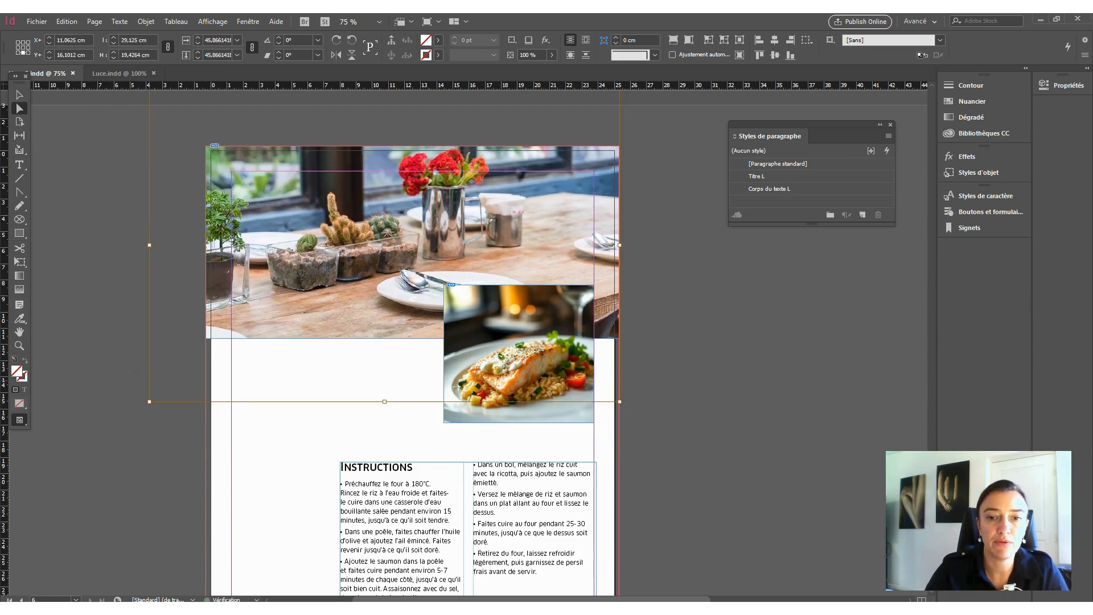
key("shift+Down")
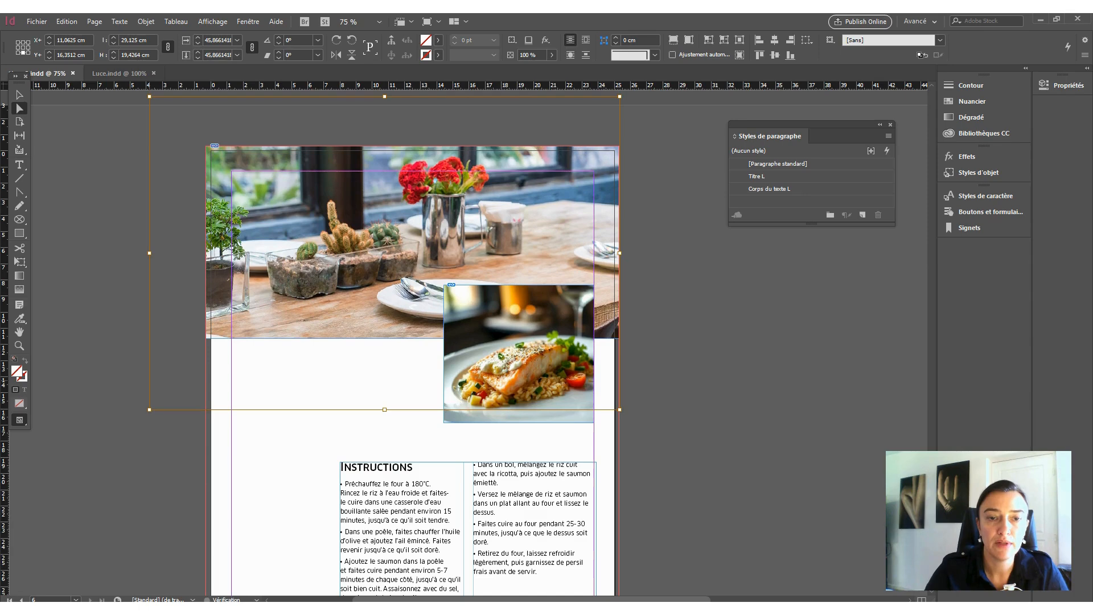
key("shift+Up")
left_click(134, 489)
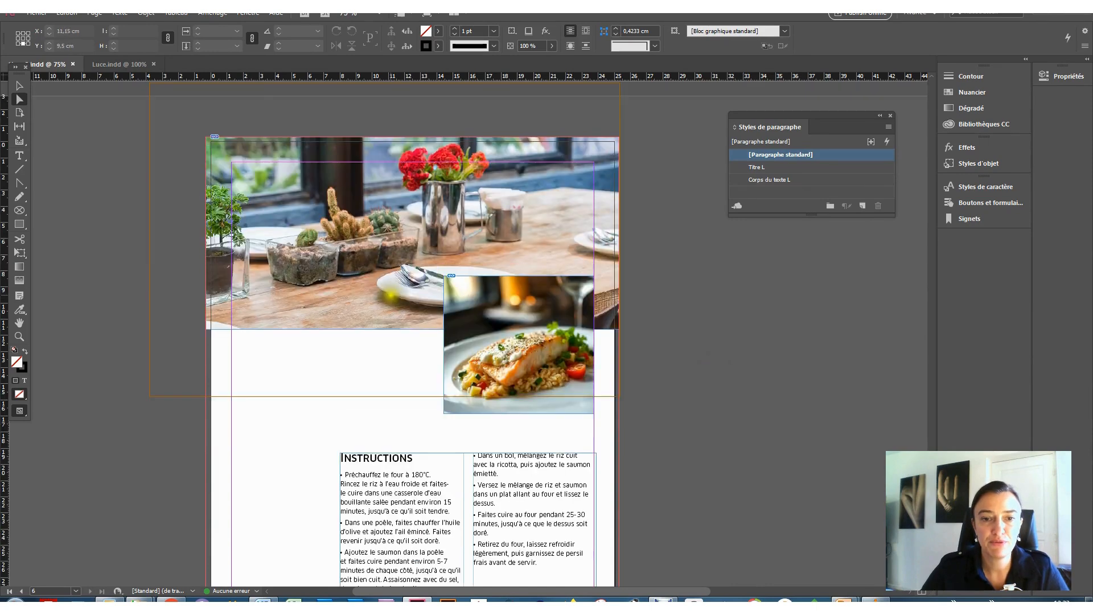
- Return to the Selection tool and select the salmon photo's frame
left_click(20, 94)
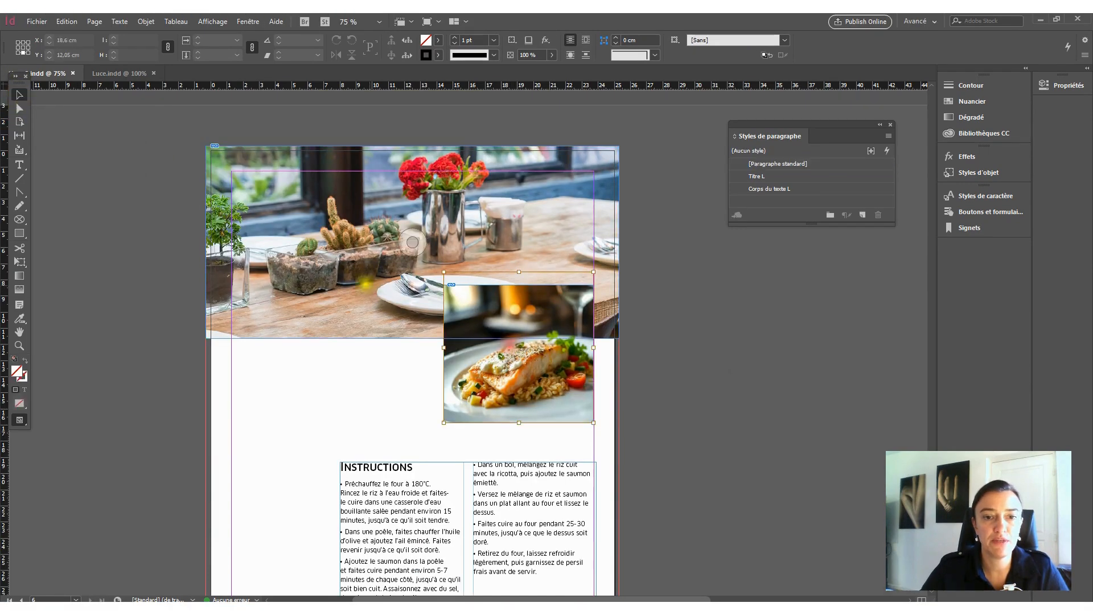
left_click(268, 341)
left_click(283, 334)
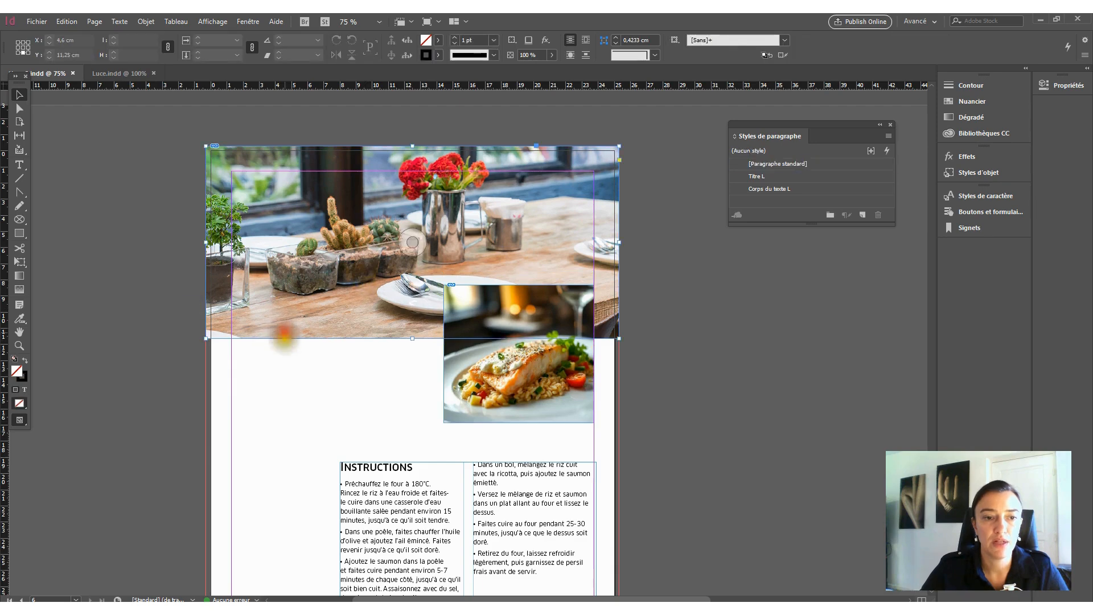
left_click(581, 414)
left_click(756, 396)
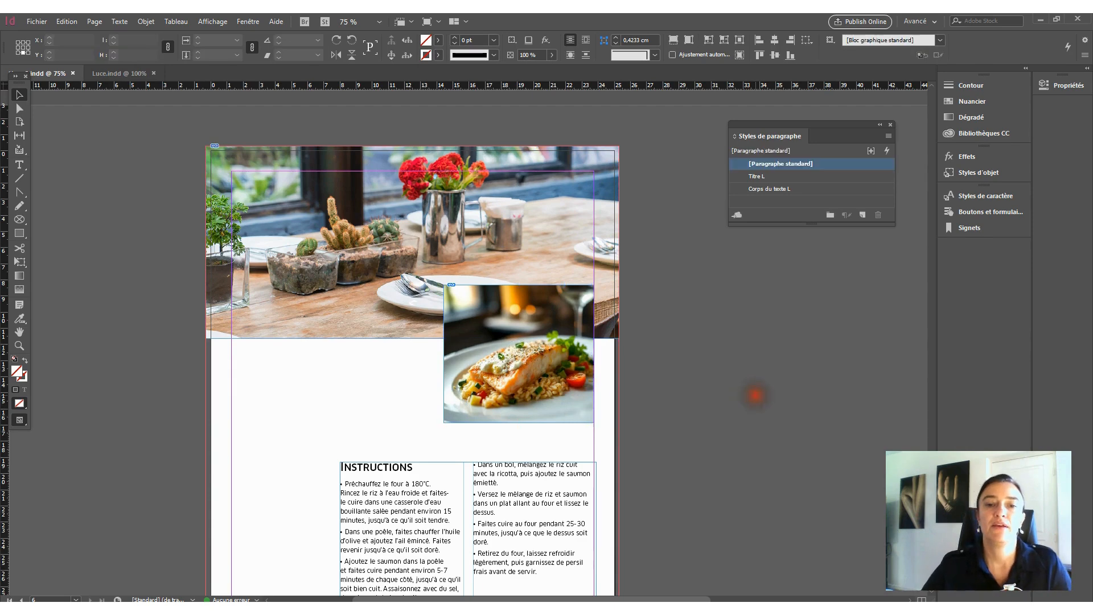
left_click(575, 411)
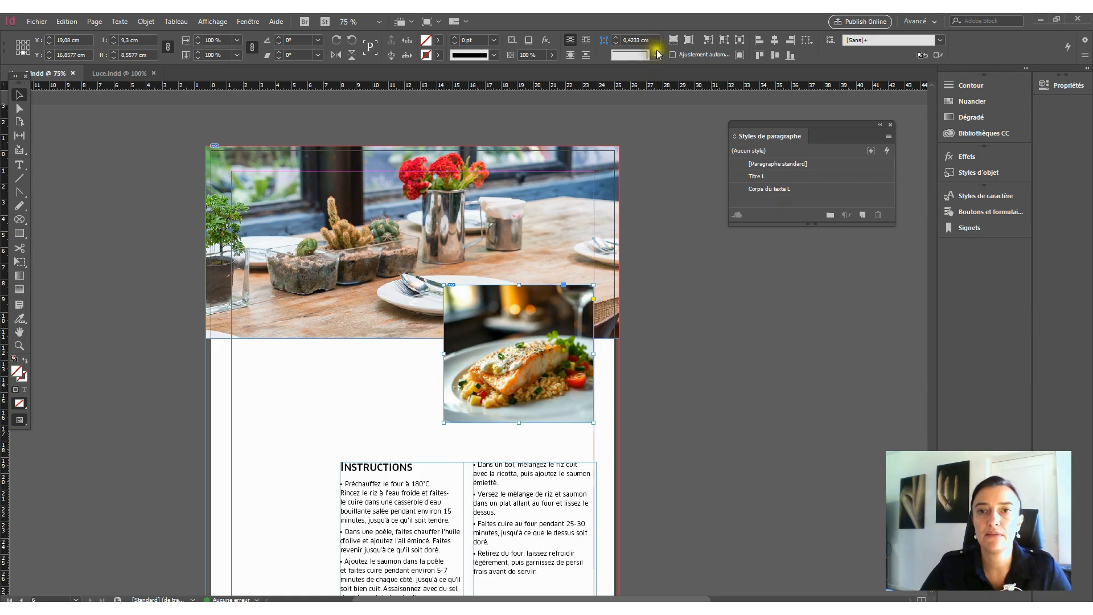
- Hide the Control bar and show it again
left_click(249, 22)
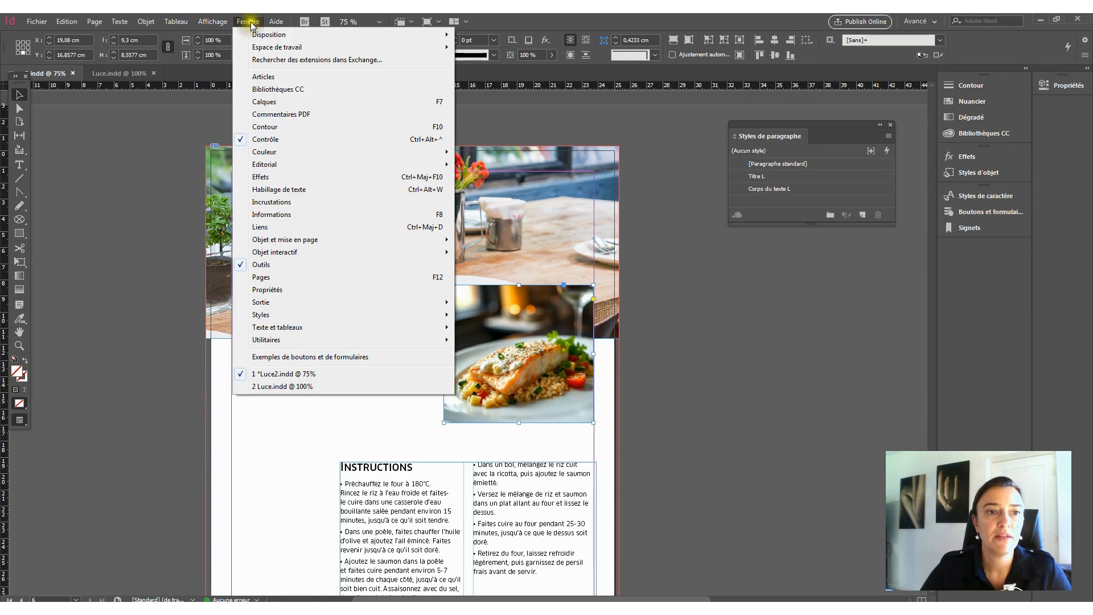
left_click(275, 140)
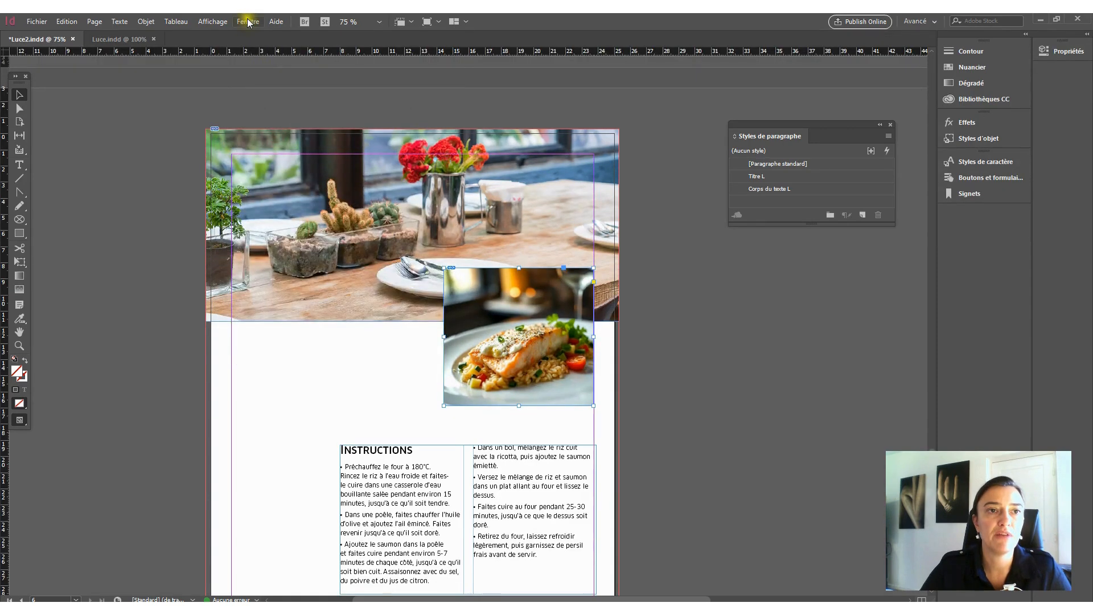
left_click(248, 22)
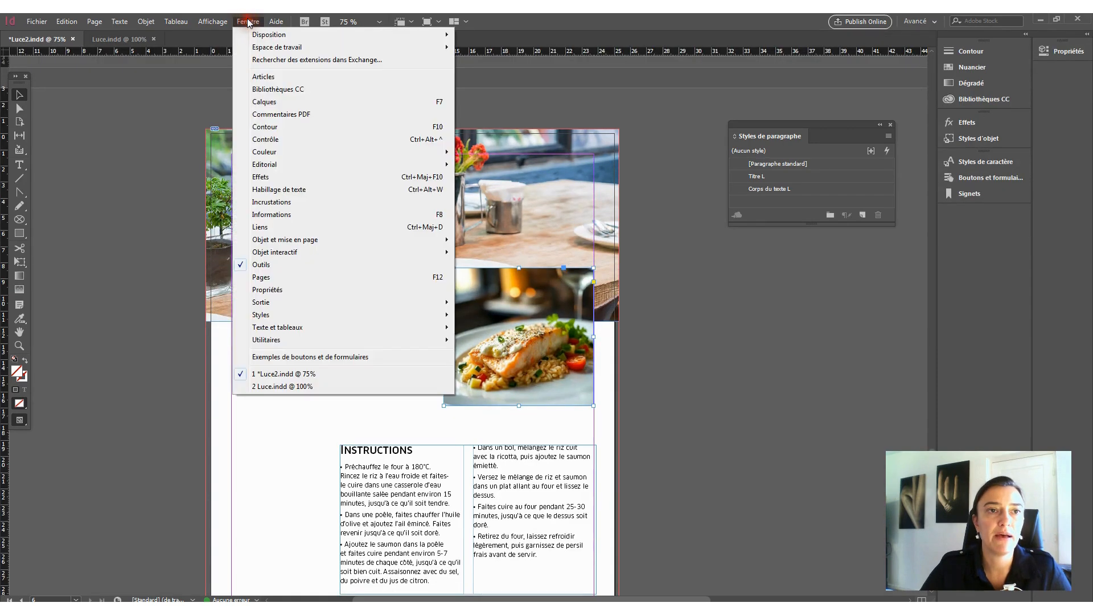
left_click(276, 139)
- Apply the Arrondi corner shape to the salmon photo's frame with a 4 cm corner size
left_click(655, 55)
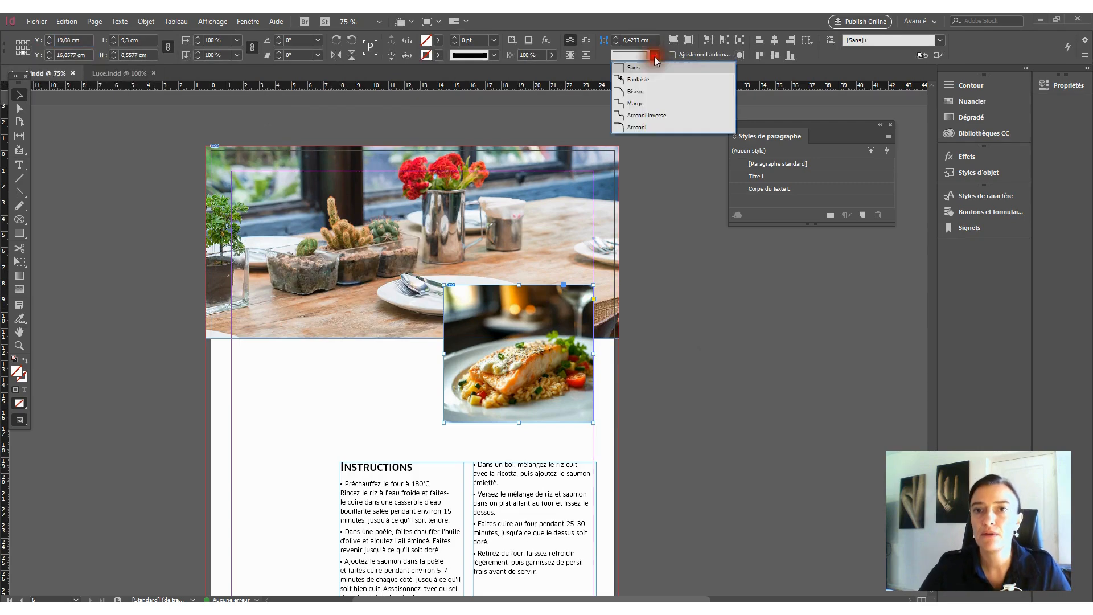
left_click(650, 128)
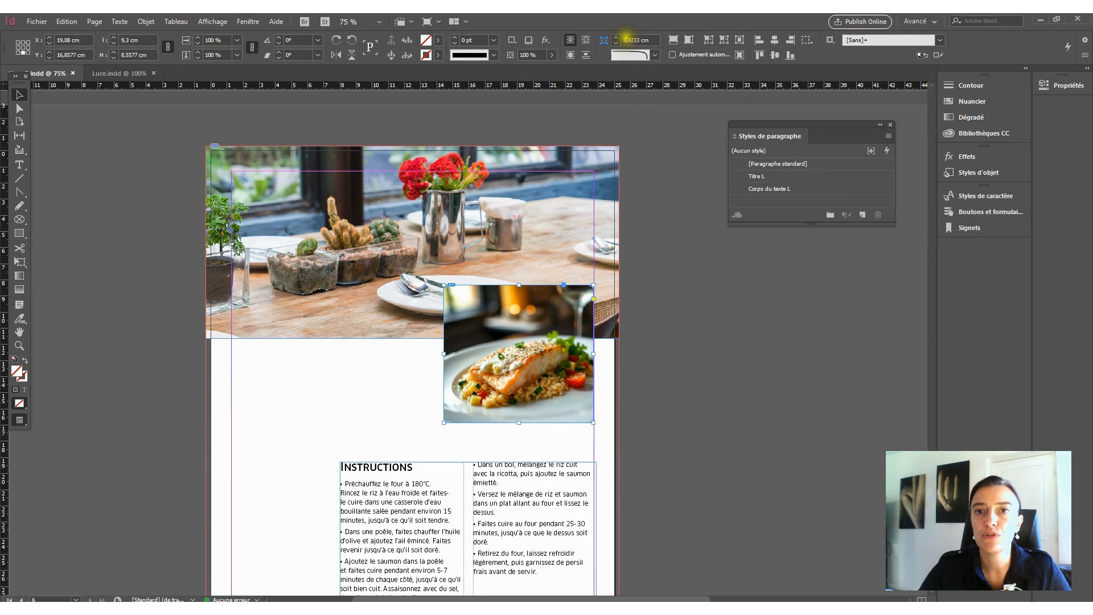
left_click(615, 37)
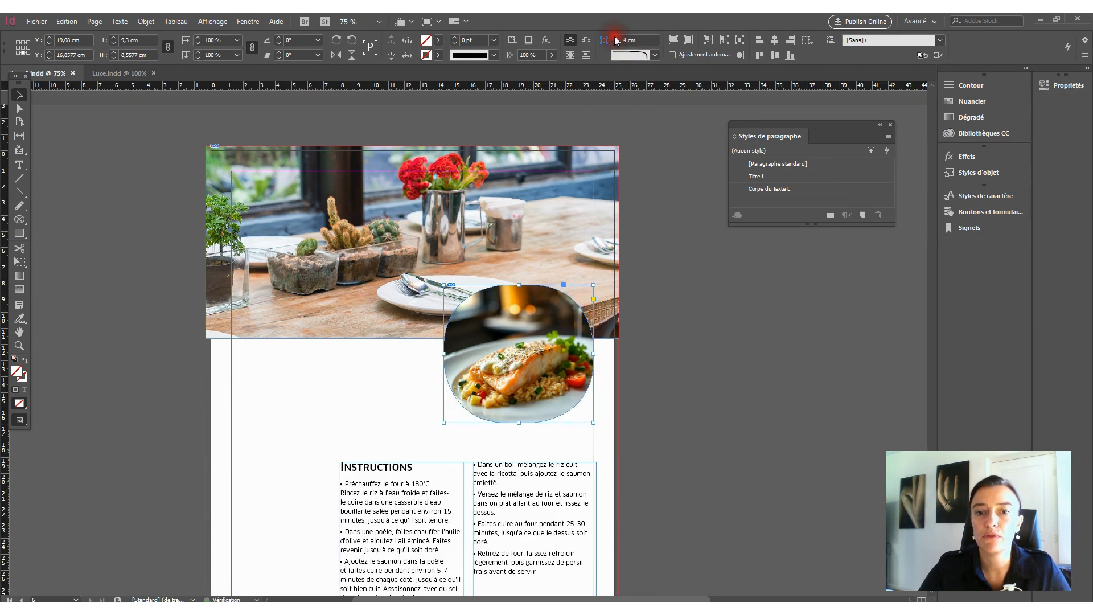
- Reduce the corner size of the salmon photo's frame to 1 cm and deselect the frame
left_click(616, 43)
left_click(616, 43)
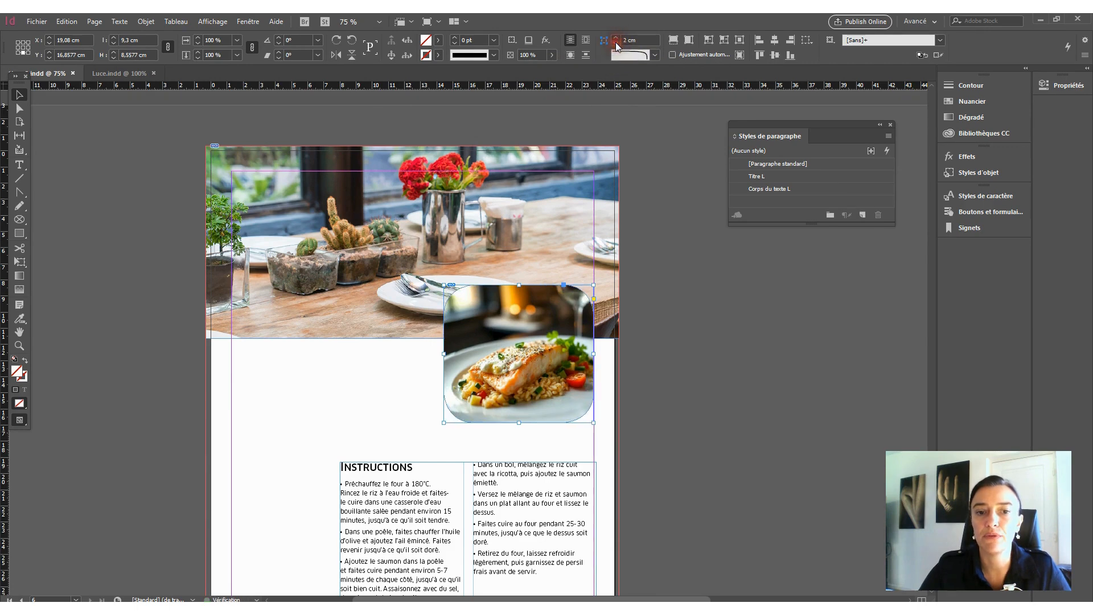
left_click(679, 277)
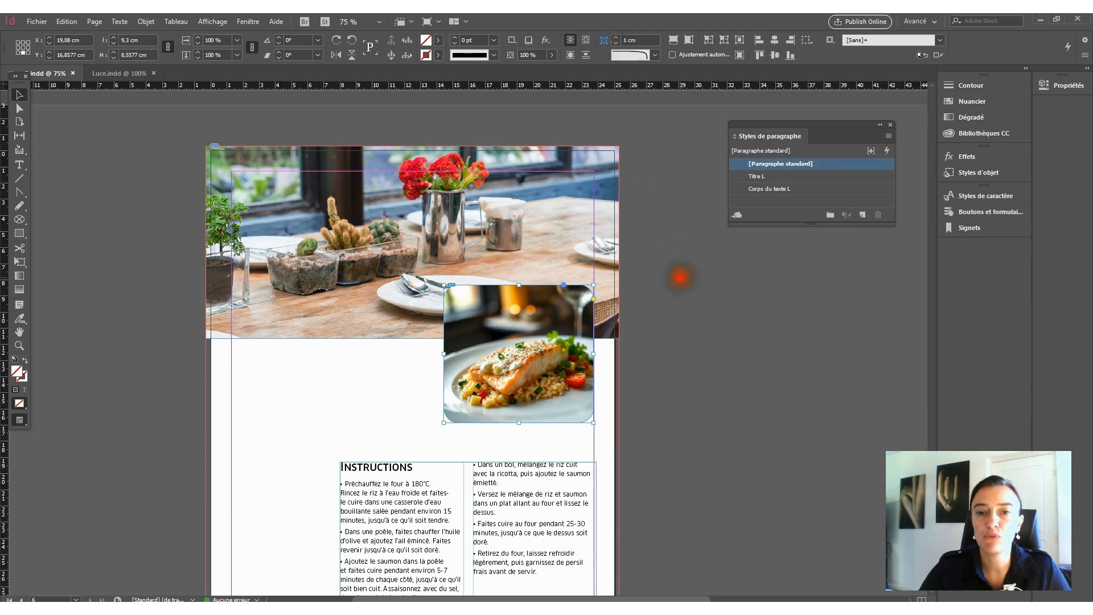
scroll(694, 344, "down", 2)
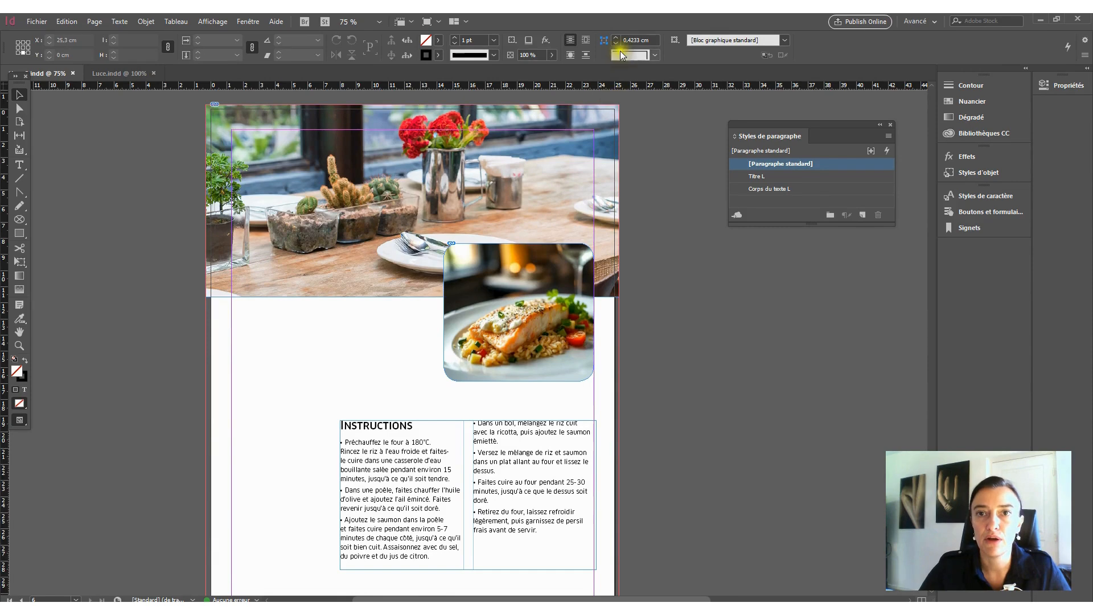
- Set the corner size of the salmon photo's frame to 0.5 cm and deselect it
left_click(640, 56)
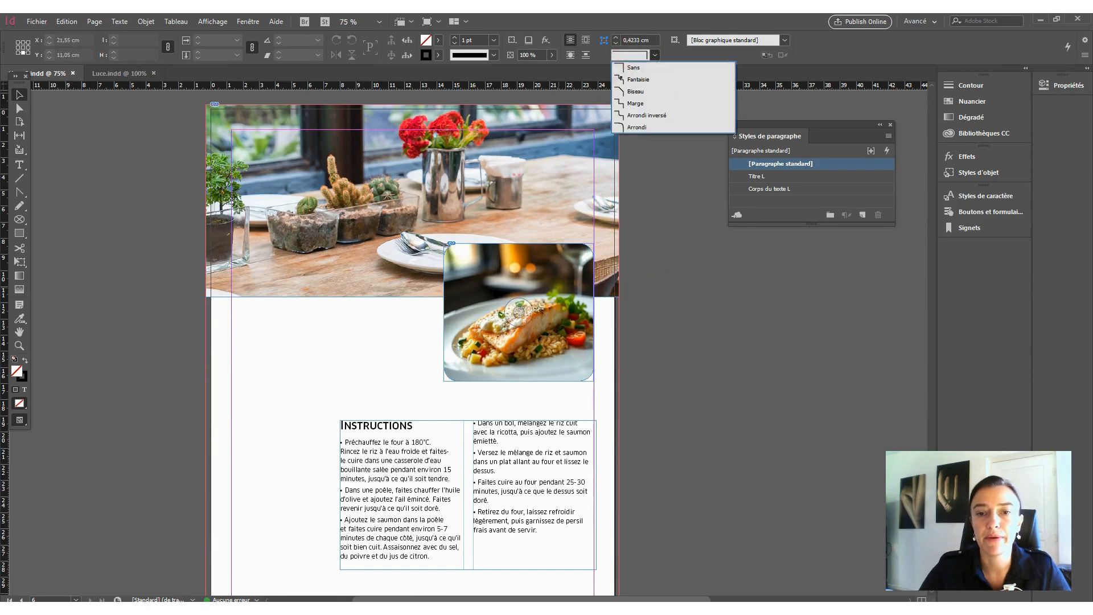
left_click(558, 287)
left_click(566, 251)
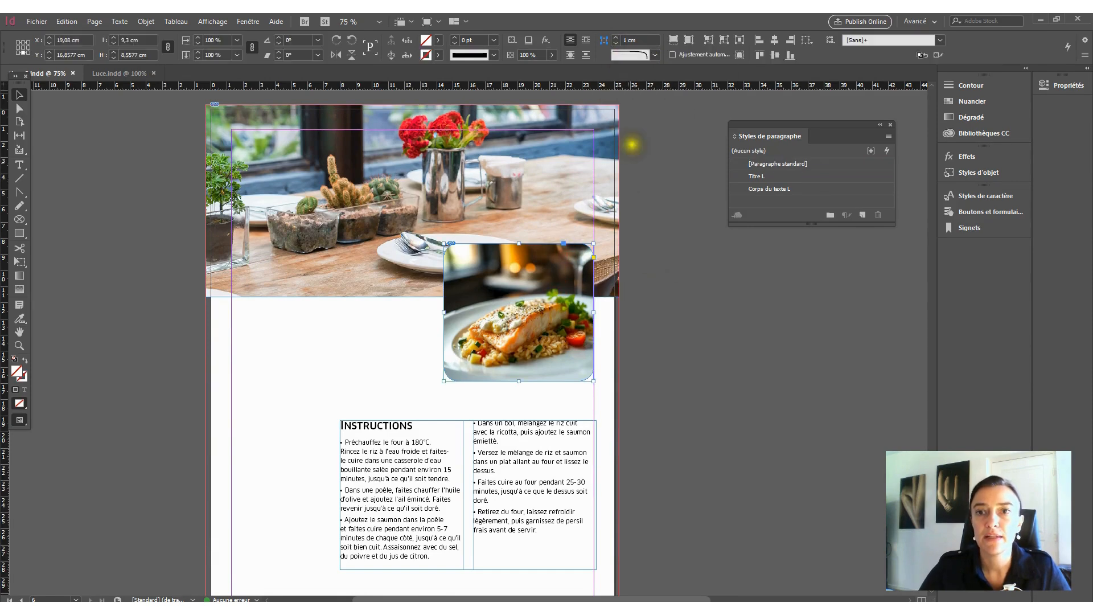
left_click(614, 44)
left_click(628, 40)
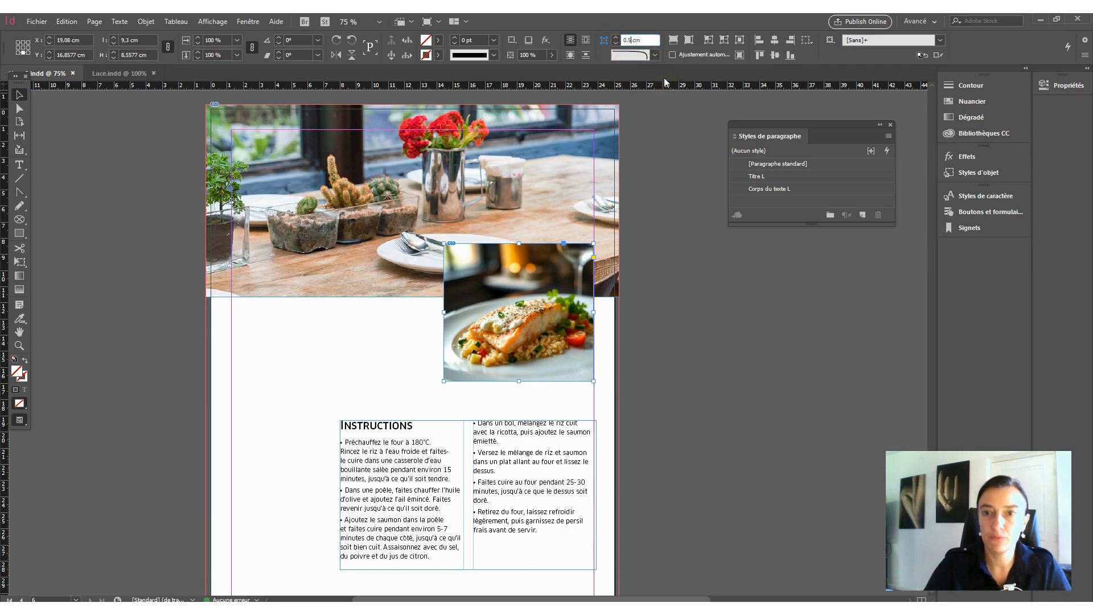
type(".5")
key("Return")
left_click(672, 293)
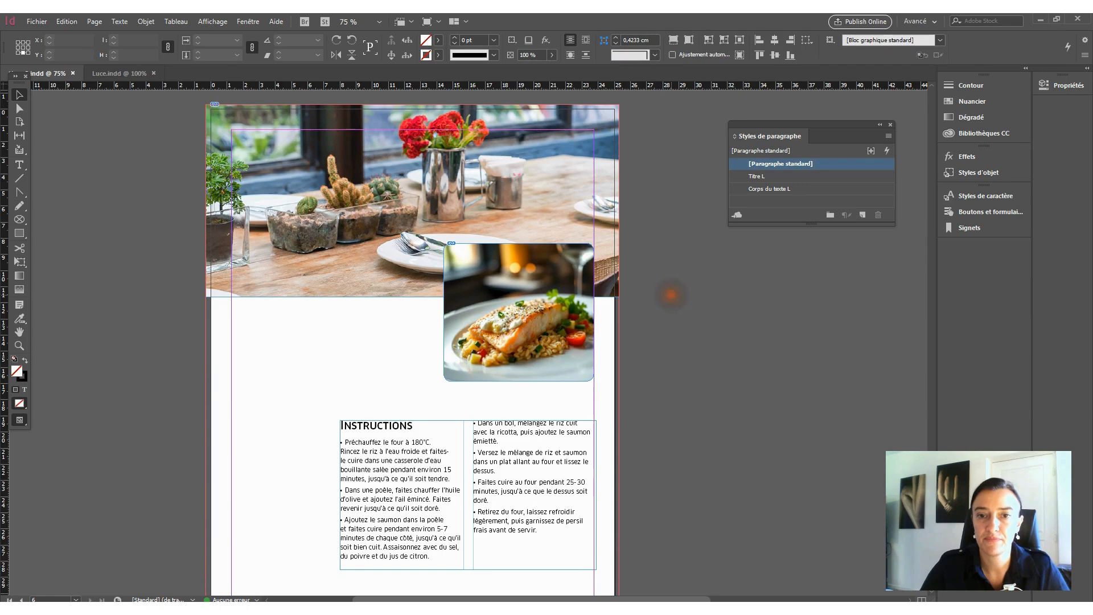
- Move the instructions text frame up to just below the salmon photo, with its outer edge on the page's right margin
scroll(727, 400, "up", 2)
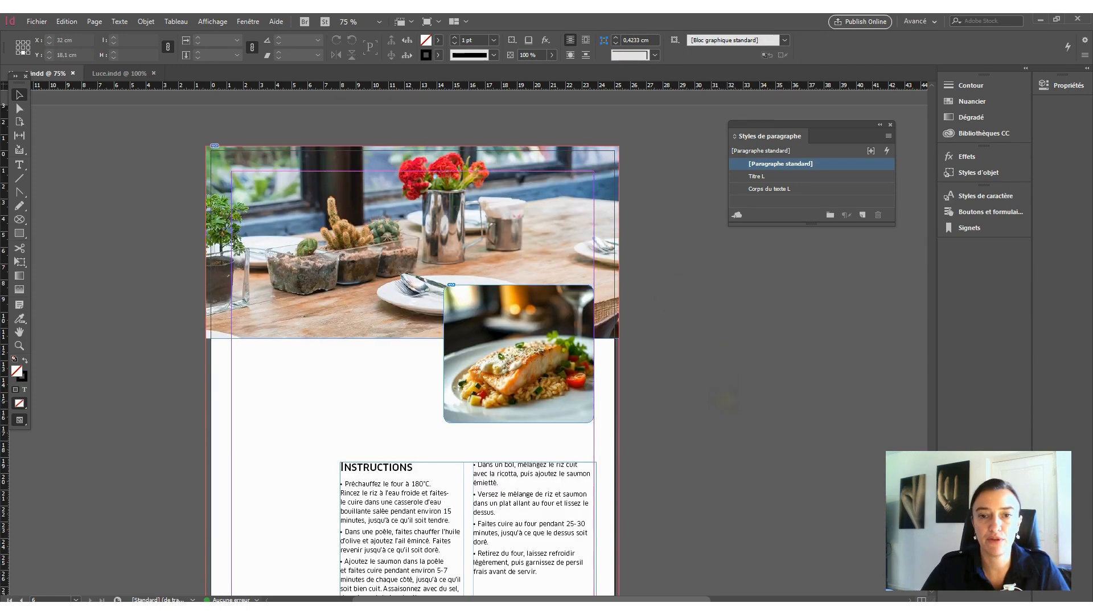
scroll(413, 341, "down", 2)
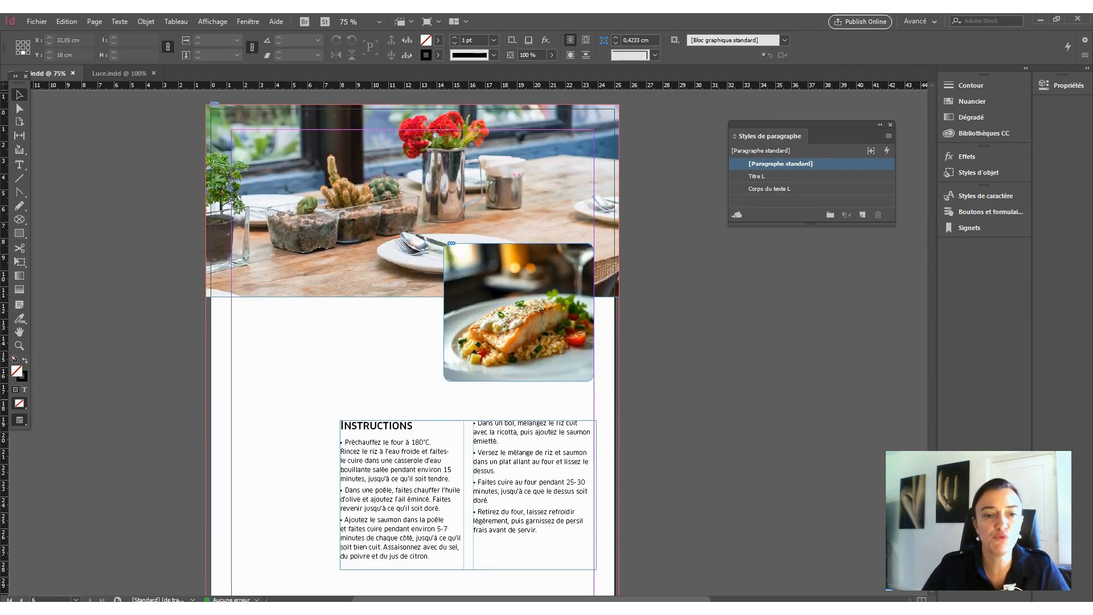
scroll(413, 343, "down", 2)
scroll(413, 343, "up", 2)
scroll(733, 398, "down", 2)
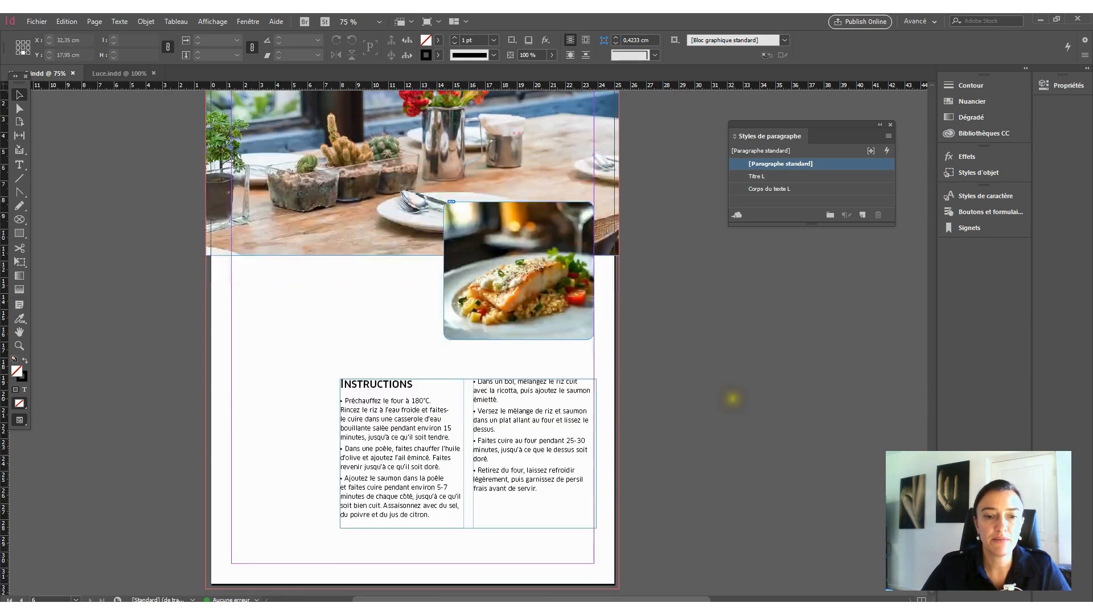
left_click(541, 418)
left_click_drag(541, 419, 538, 394)
left_click(729, 412)
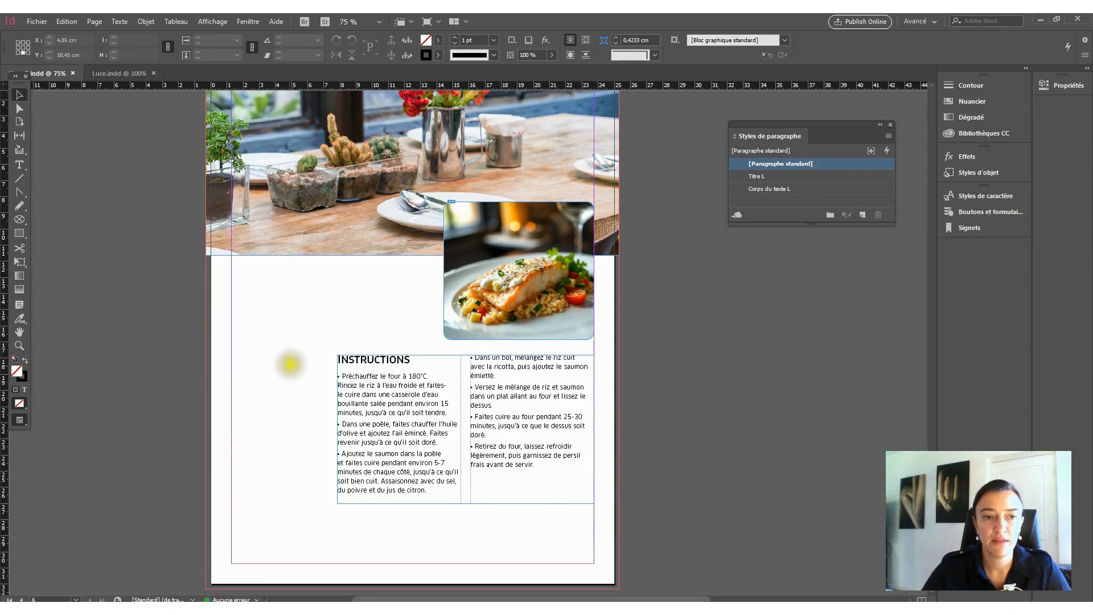
scroll(298, 349, "up", 2)
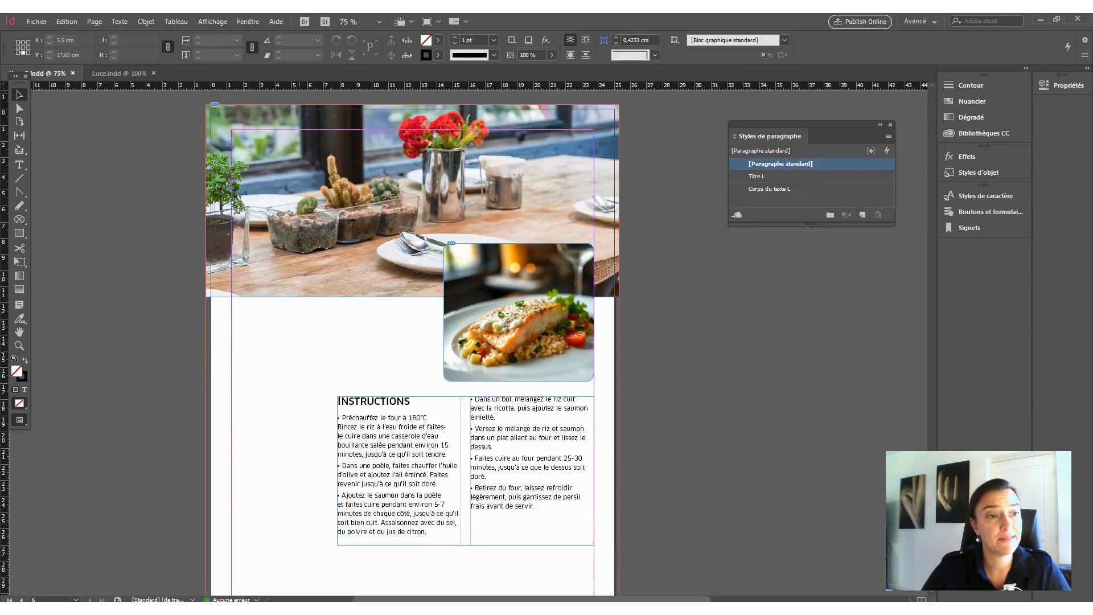